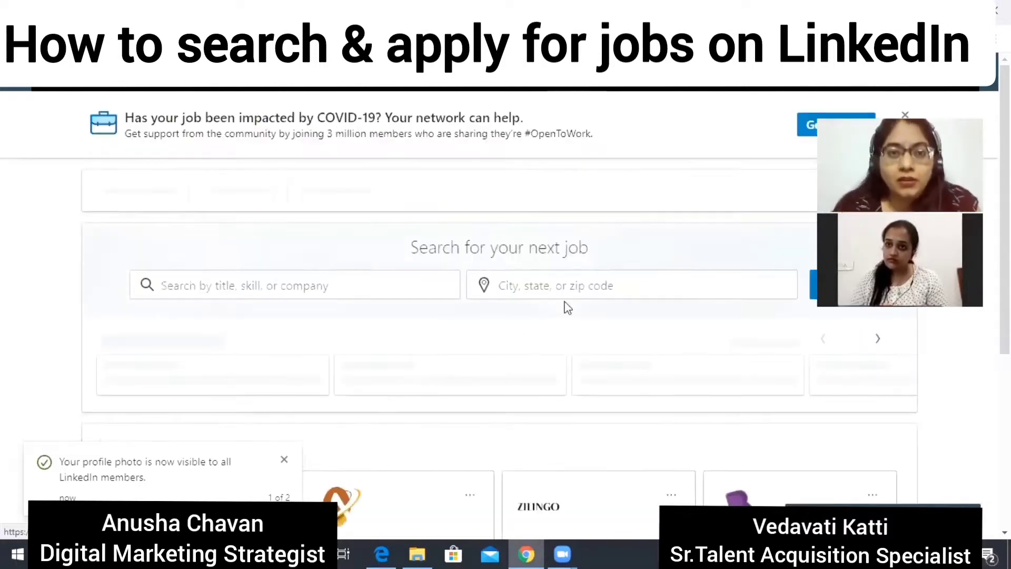
Follow the MySchoolPage company from its LinkedIn page
{"action": "scroll", "coordinate": [2, 245], "scroll_direction": "down", "scroll_amount": 8}
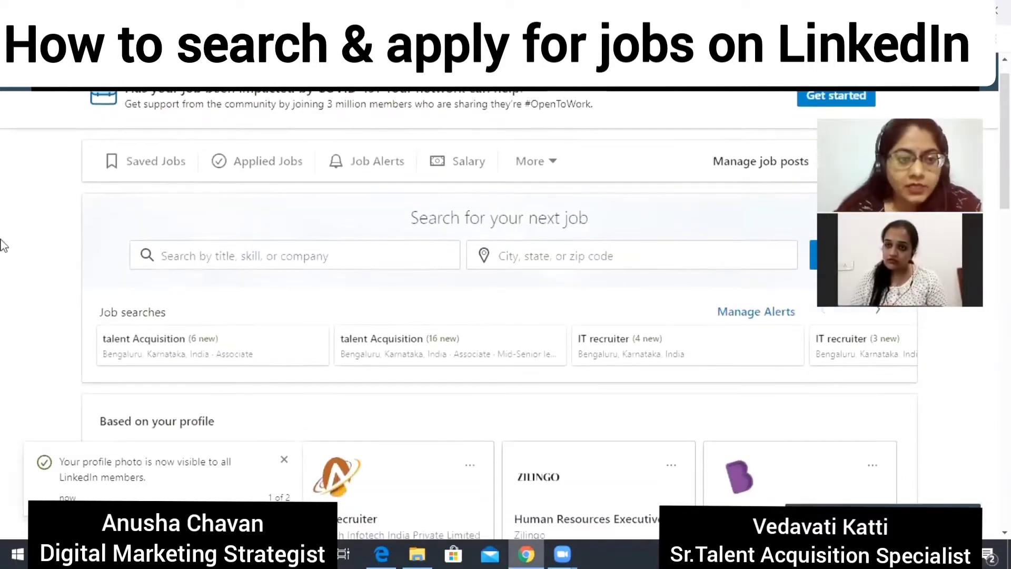
{"action": "scroll", "coordinate": [2, 245], "scroll_direction": "up", "scroll_amount": 2}
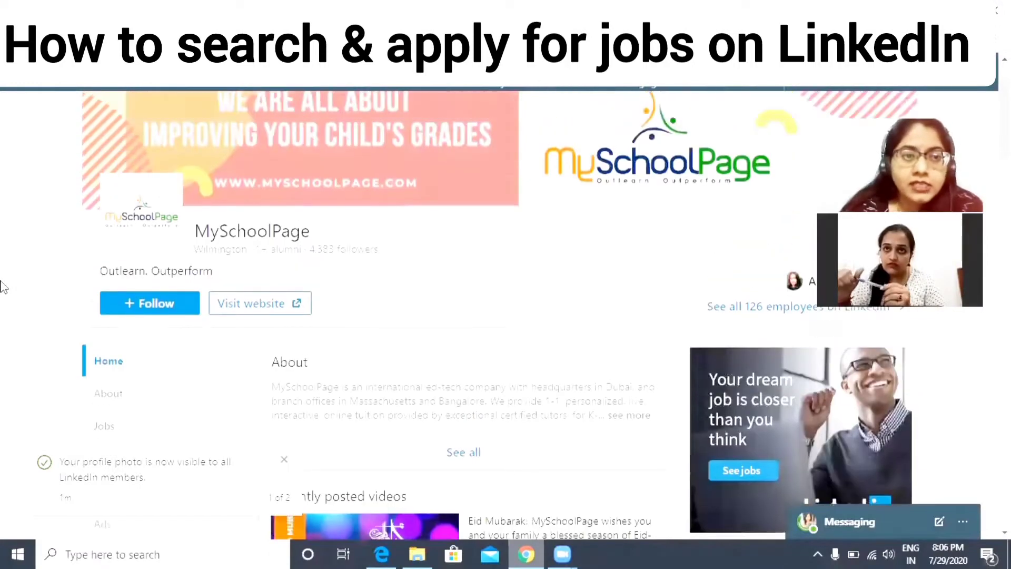
{"action": "scroll", "coordinate": [1, 287], "scroll_direction": "up", "scroll_amount": 1}
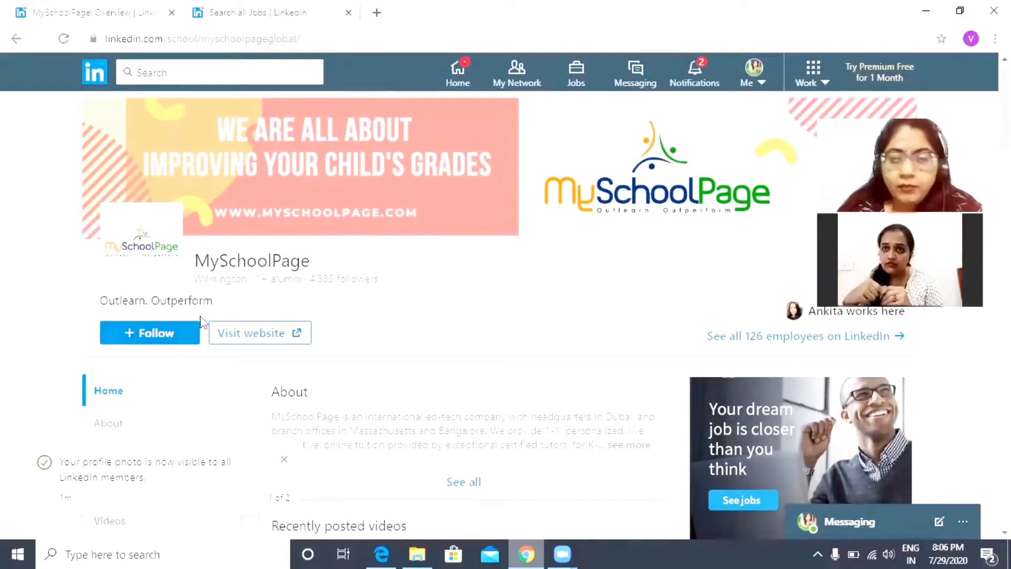
{"action": "left_click", "coordinate": [142, 337]}
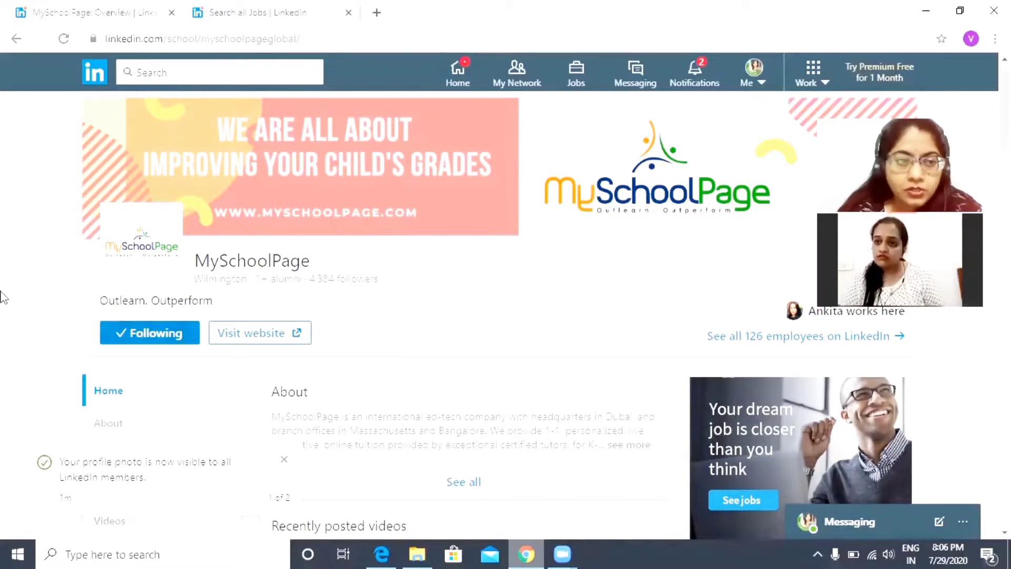
Open MySchoolPage's job openings and look through its recently posted jobs
{"action": "scroll", "coordinate": [3, 247], "scroll_direction": "down", "scroll_amount": 4}
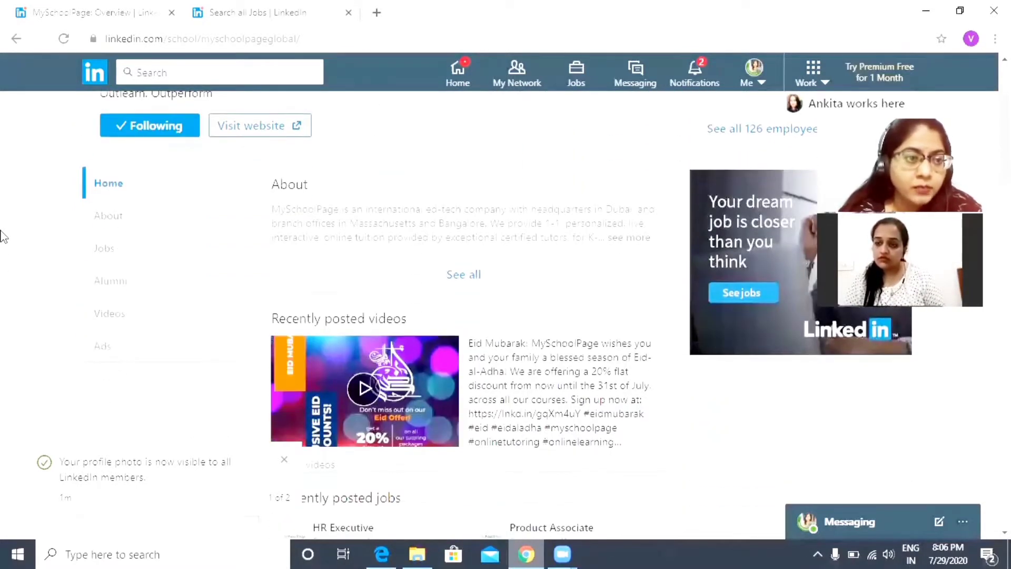
{"action": "left_click", "coordinate": [142, 245]}
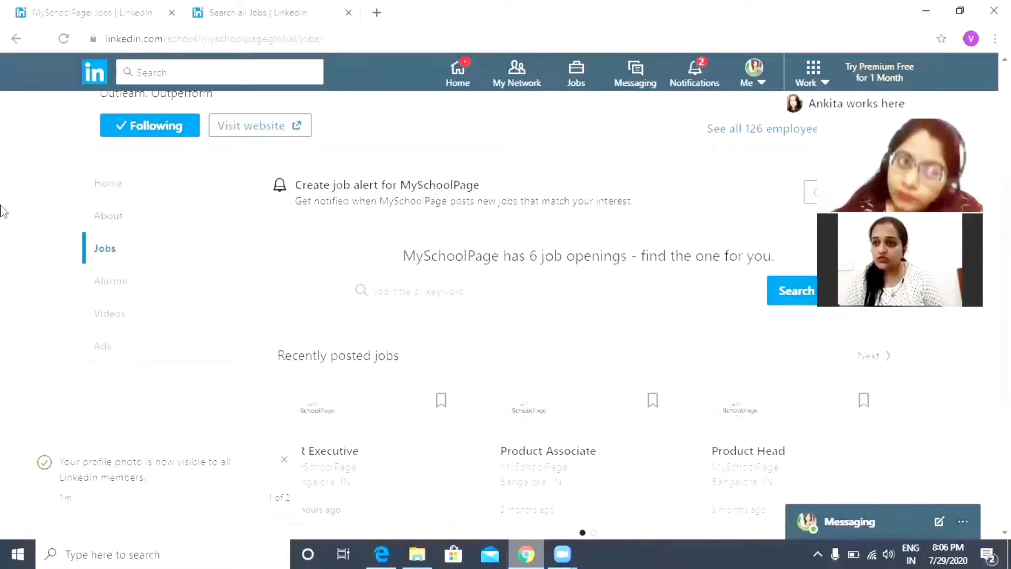
{"action": "scroll", "coordinate": [2, 211], "scroll_direction": "down", "scroll_amount": 3}
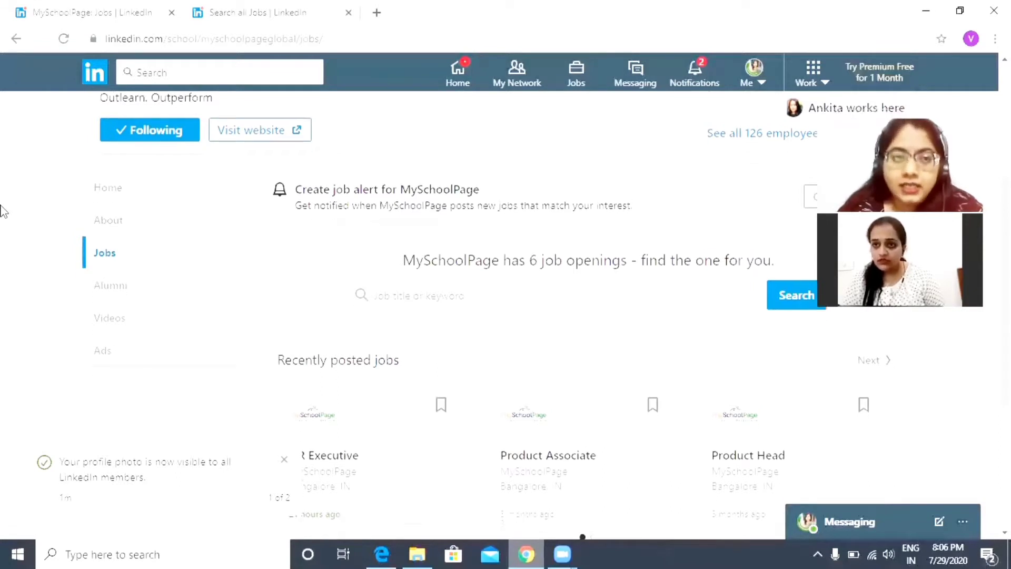
{"action": "scroll", "coordinate": [3, 211], "scroll_direction": "down", "scroll_amount": 1}
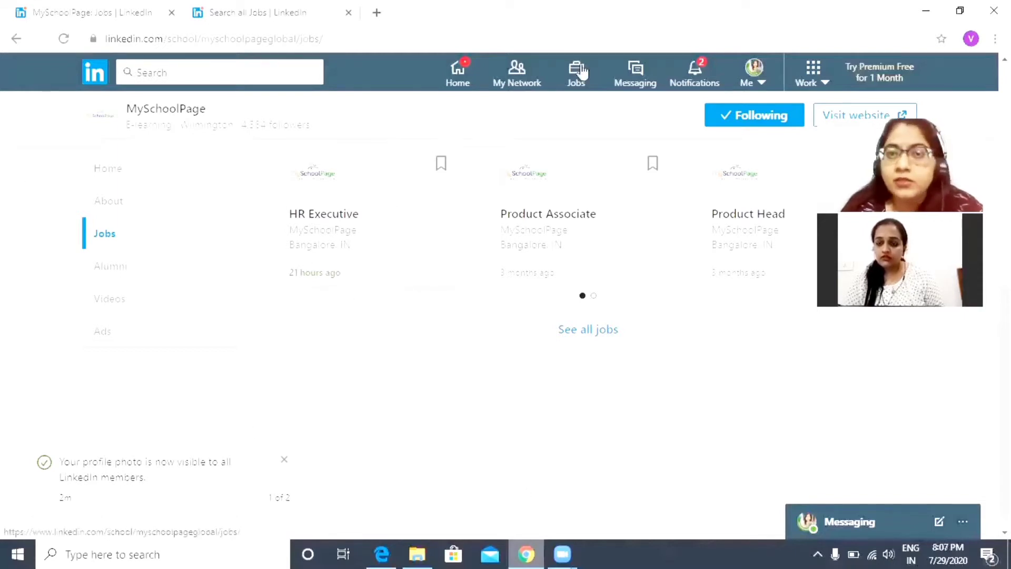
{"action": "scroll", "coordinate": [383, 437], "scroll_direction": "down", "scroll_amount": 1}
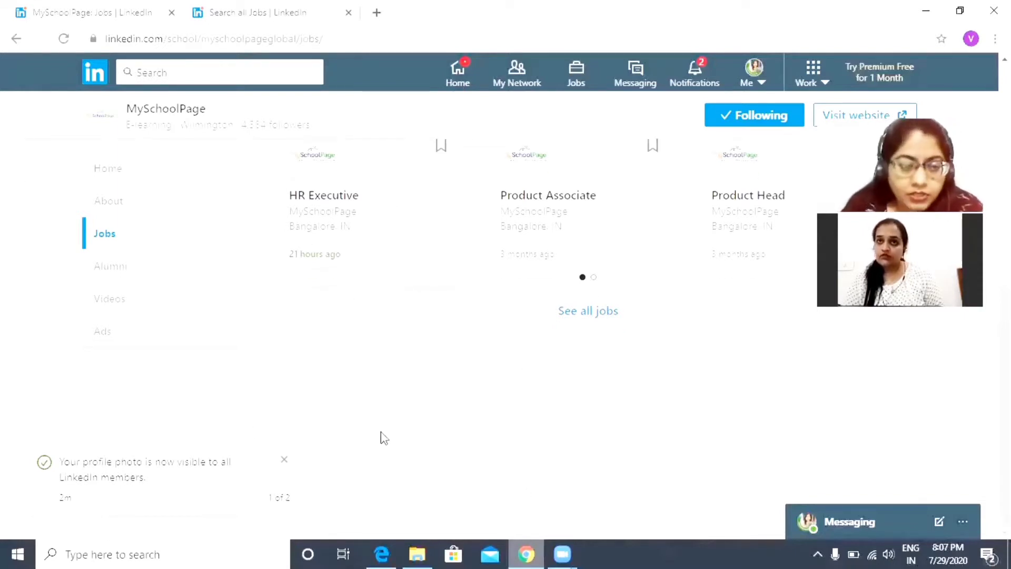
{"action": "scroll", "coordinate": [383, 437], "scroll_direction": "up", "scroll_amount": 10}
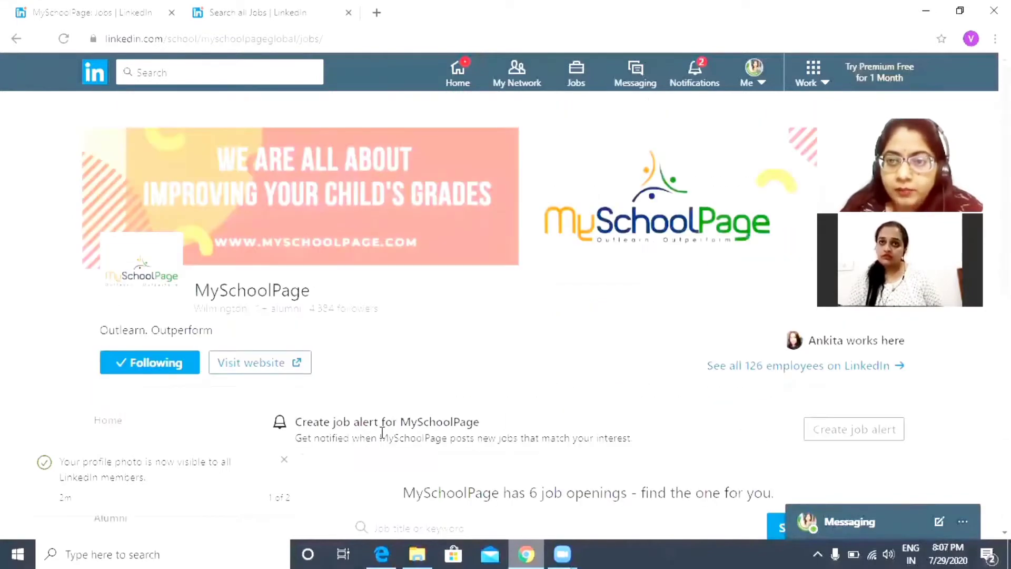
Go through the home feed to the general Jobs page and browse the openings suggested based on the profile
{"action": "left_click", "coordinate": [461, 78]}
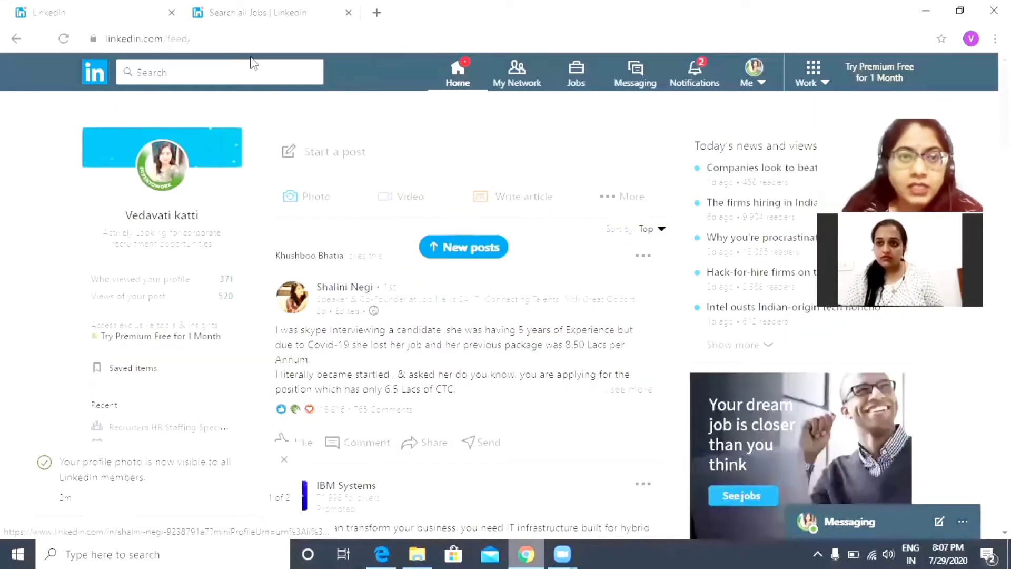
{"action": "left_click", "coordinate": [568, 83]}
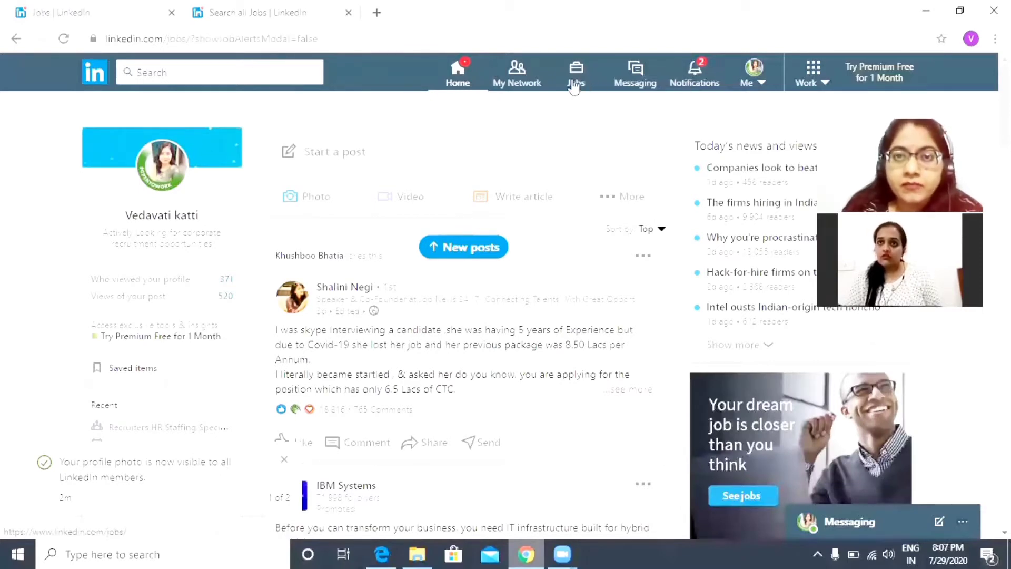
{"action": "scroll", "coordinate": [3, 315], "scroll_direction": "down", "scroll_amount": 4}
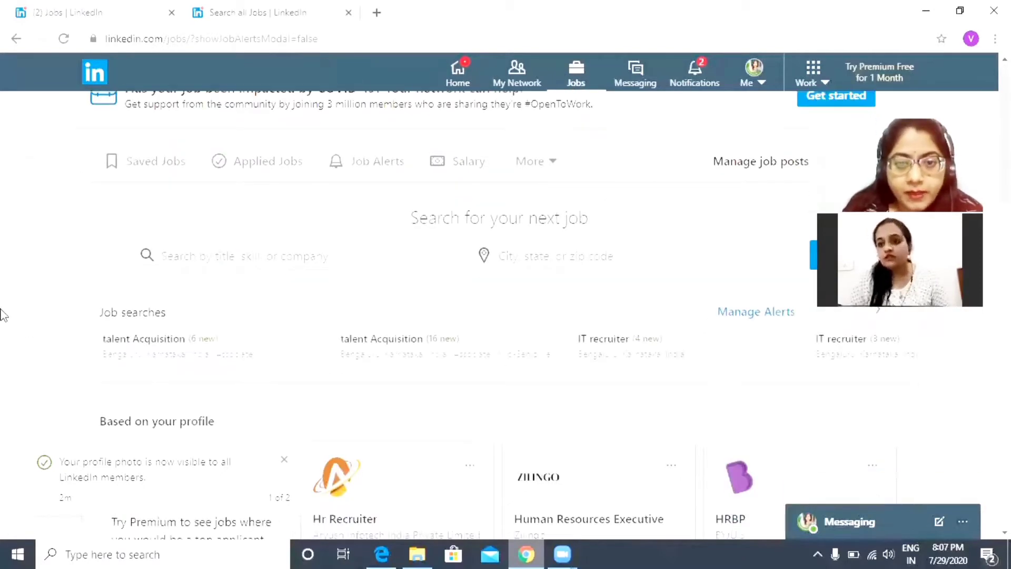
{"action": "scroll", "coordinate": [3, 314], "scroll_direction": "down", "scroll_amount": 3}
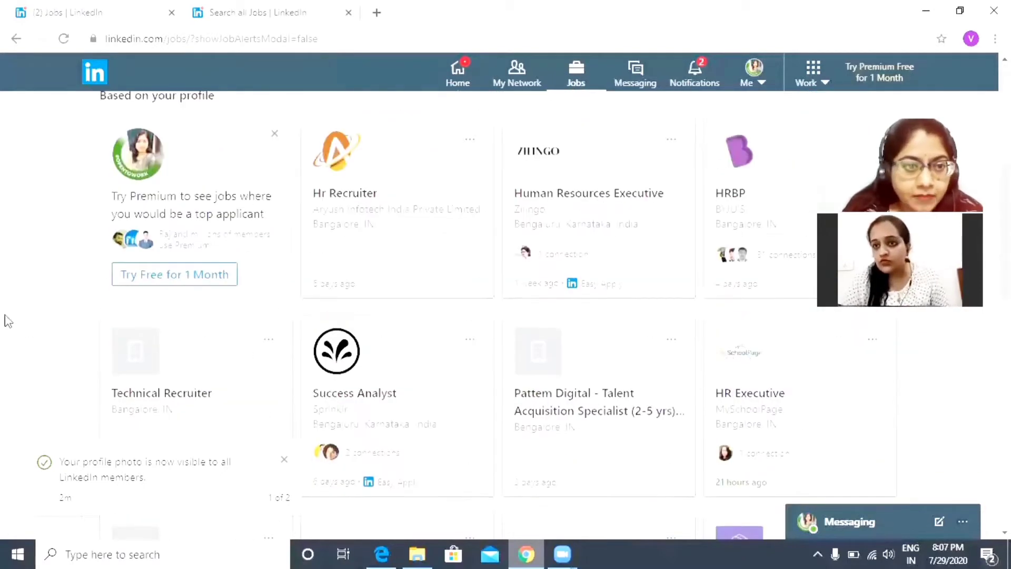
Open the Infosys company page and view its Life section with the careers information
{"action": "left_click", "coordinate": [394, 410]}
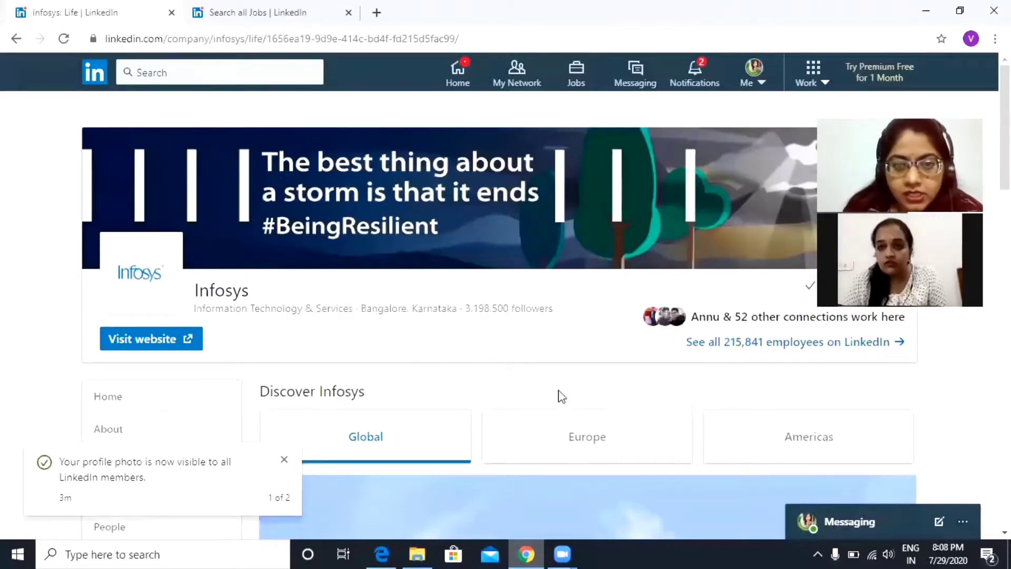
{"action": "scroll", "coordinate": [561, 396], "scroll_direction": "down", "scroll_amount": 9}
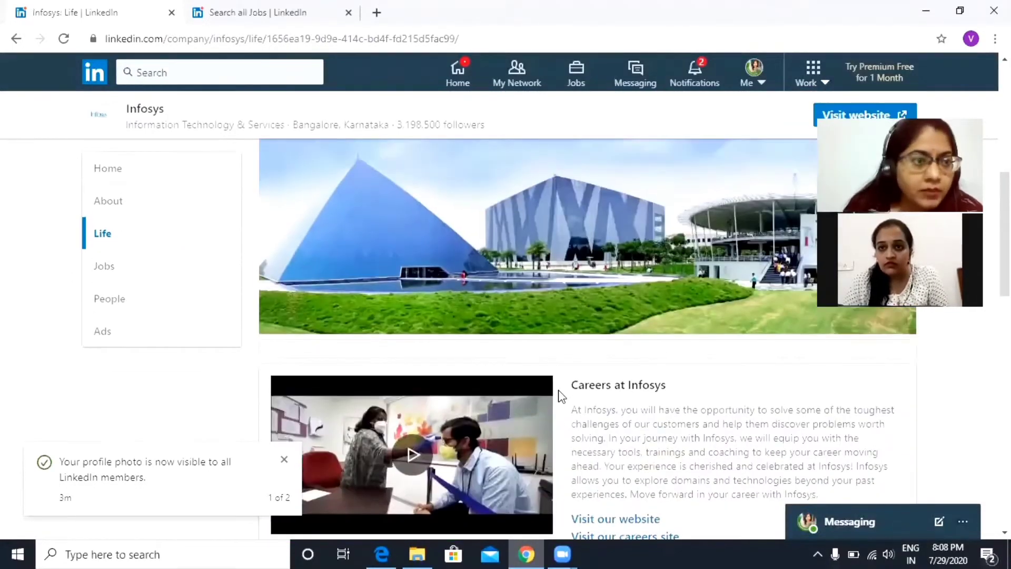
{"action": "scroll", "coordinate": [559, 394], "scroll_direction": "up", "scroll_amount": 2}
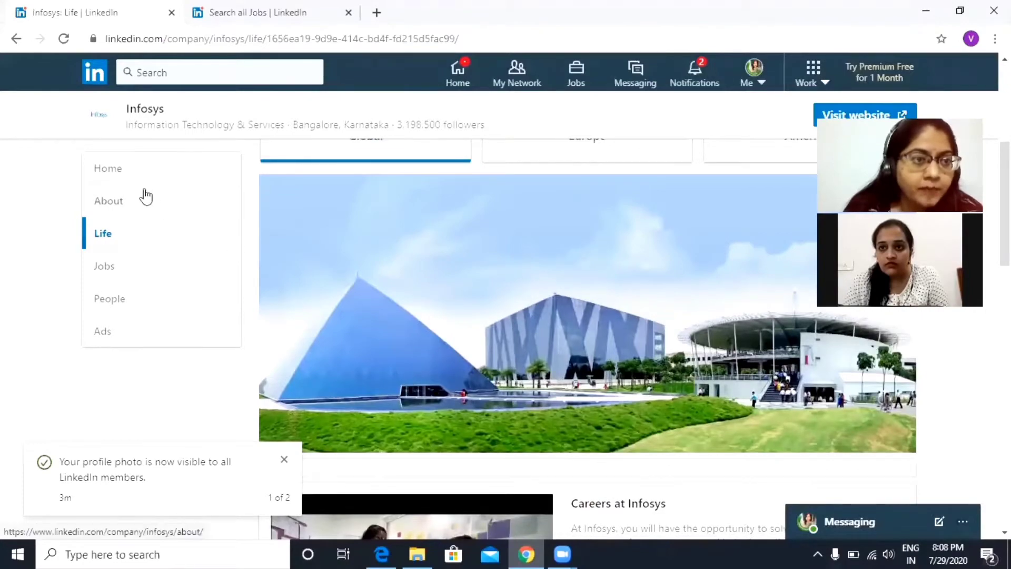
Open the Infosys overview and look through its company photos, recommended jobs, similar pages and posts
{"action": "left_click", "coordinate": [136, 169]}
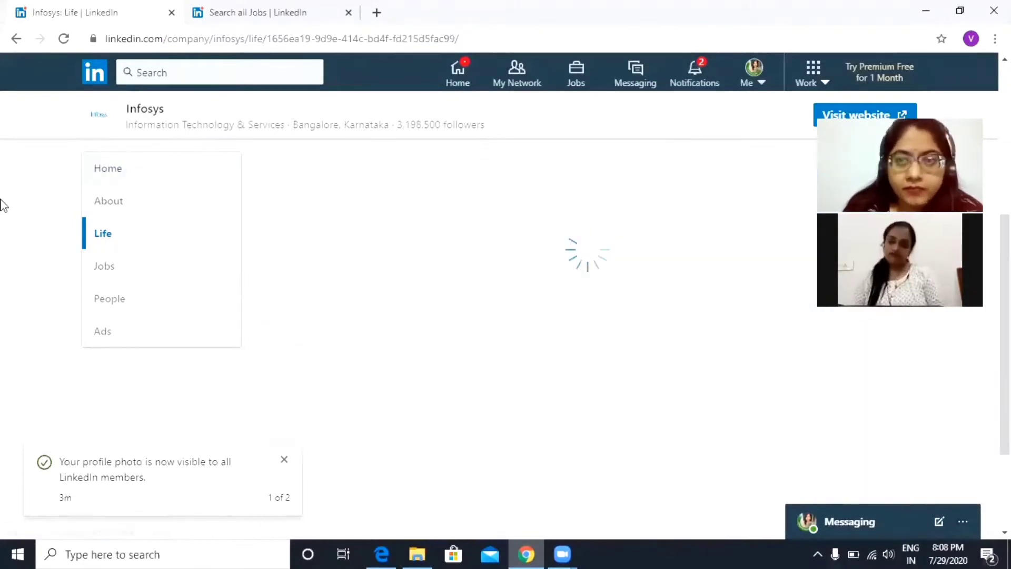
{"action": "scroll", "coordinate": [3, 205], "scroll_direction": "down", "scroll_amount": 9}
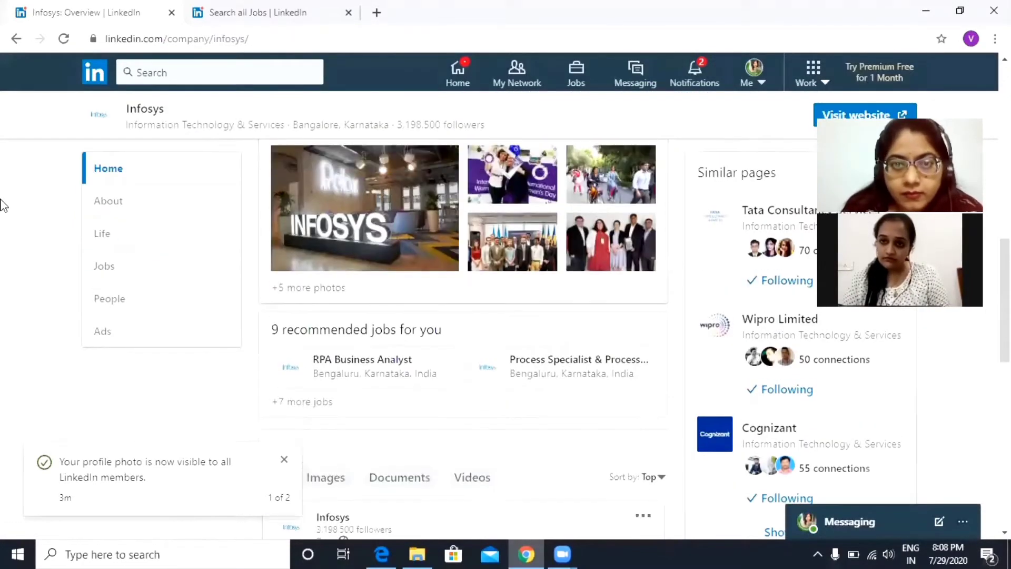
{"action": "scroll", "coordinate": [2, 206], "scroll_direction": "up", "scroll_amount": 1}
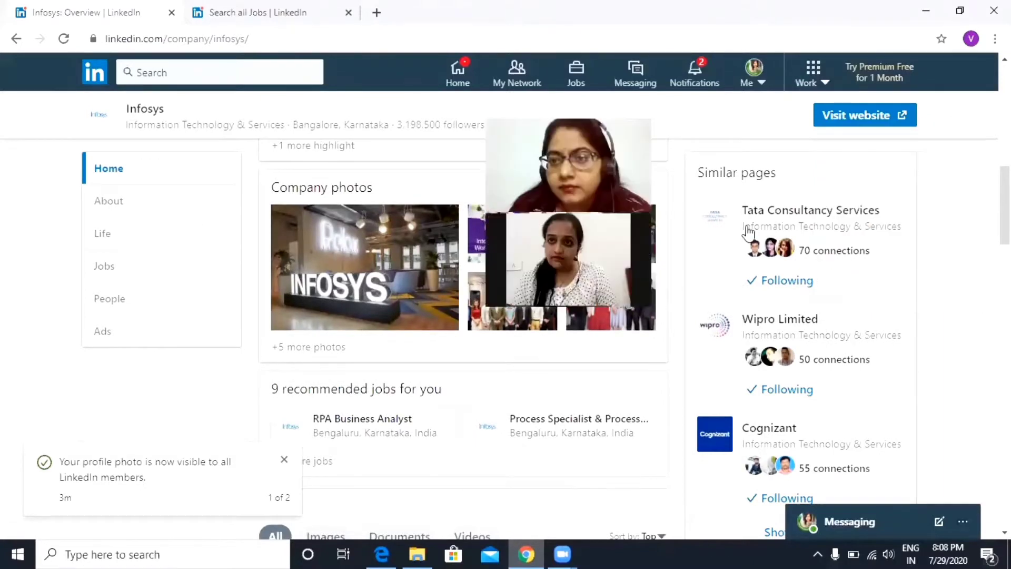
{"action": "scroll", "coordinate": [978, 294], "scroll_direction": "down", "scroll_amount": 1}
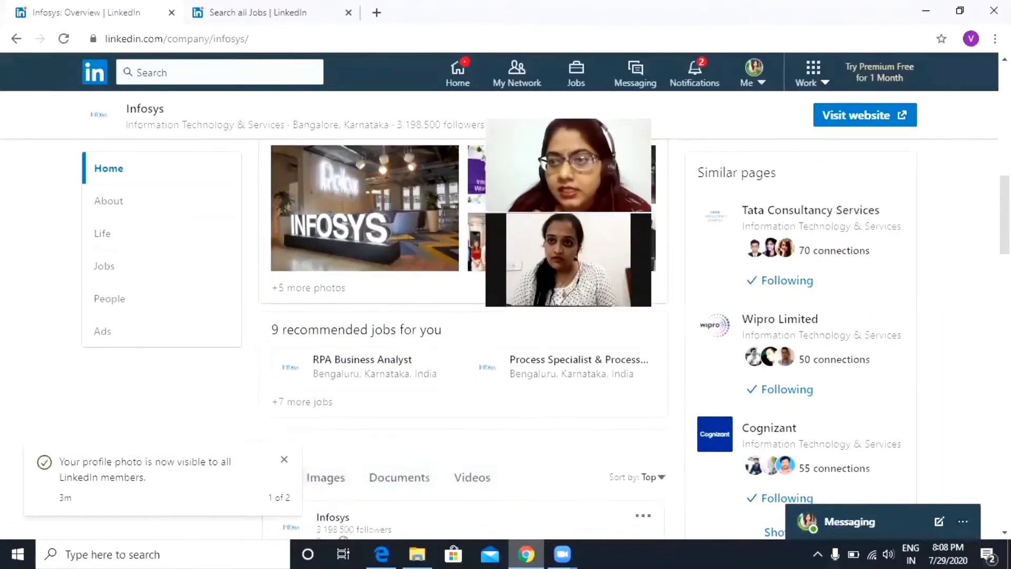
{"action": "scroll", "coordinate": [464, 337], "scroll_direction": "down", "scroll_amount": 1}
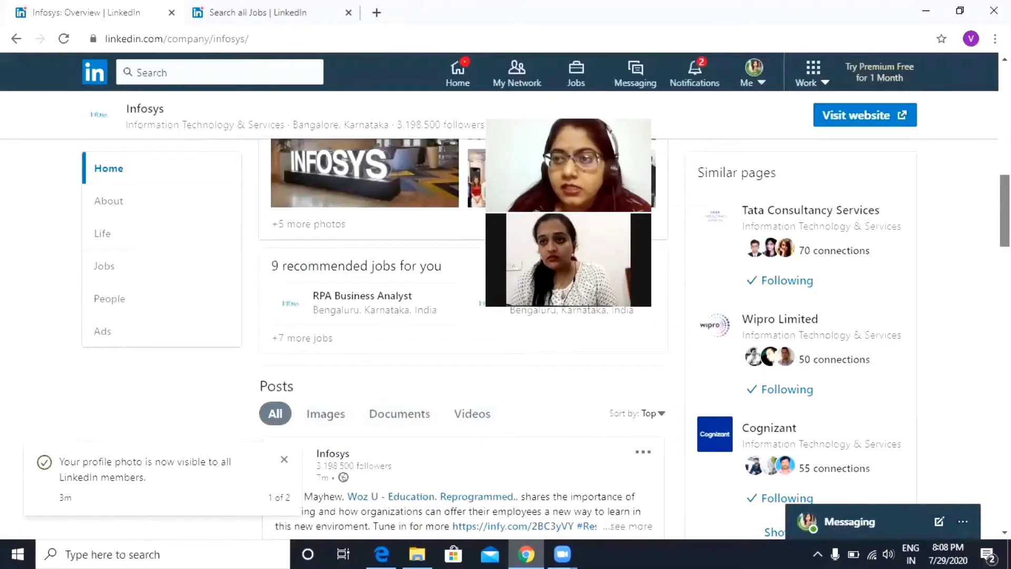
{"action": "scroll", "coordinate": [464, 337], "scroll_direction": "down", "scroll_amount": 2}
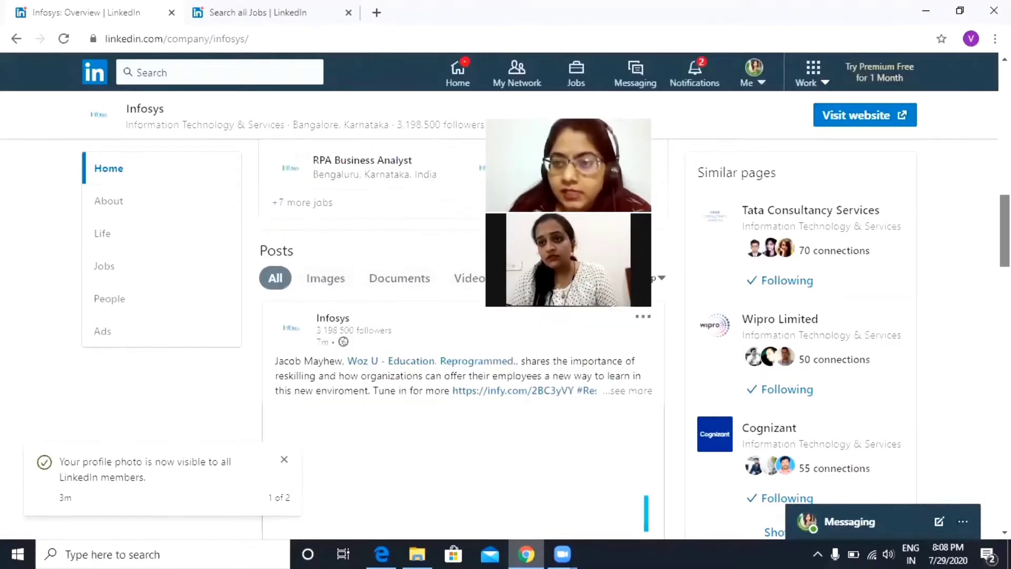
{"action": "scroll", "coordinate": [846, 271], "scroll_direction": "down", "scroll_amount": 6}
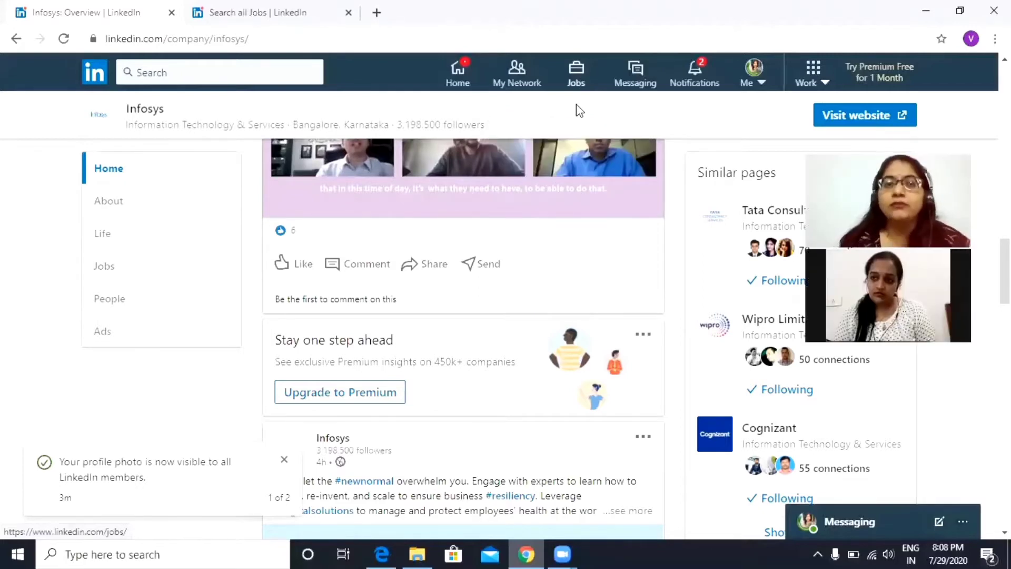
Return to the Jobs page, dismiss the COVID-19 banner and search for "java developer" jobs
{"action": "left_click", "coordinate": [576, 73]}
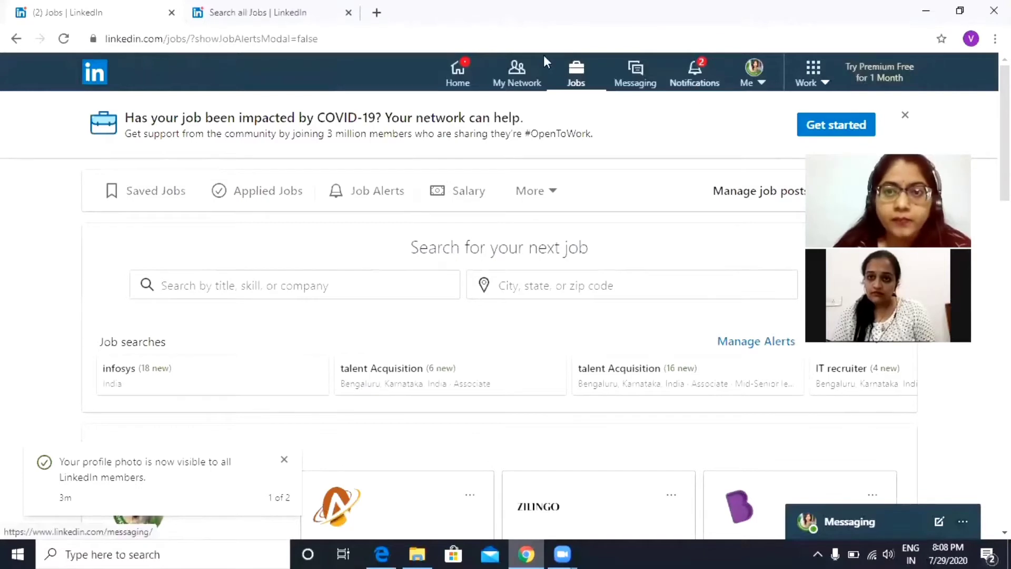
{"action": "left_click", "coordinate": [902, 116]}
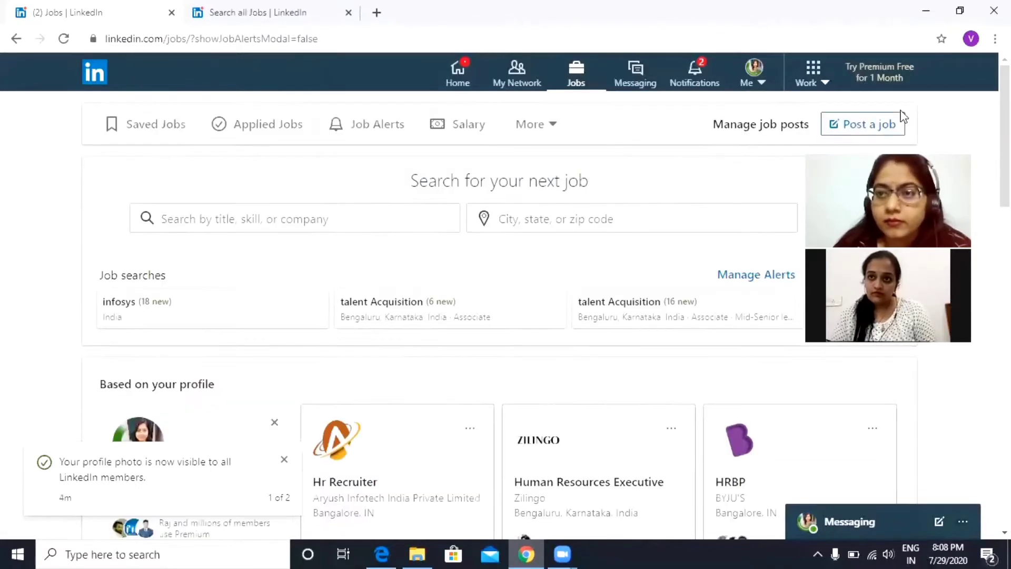
{"action": "left_click", "coordinate": [234, 217]}
{"action": "type", "text": "Java "}
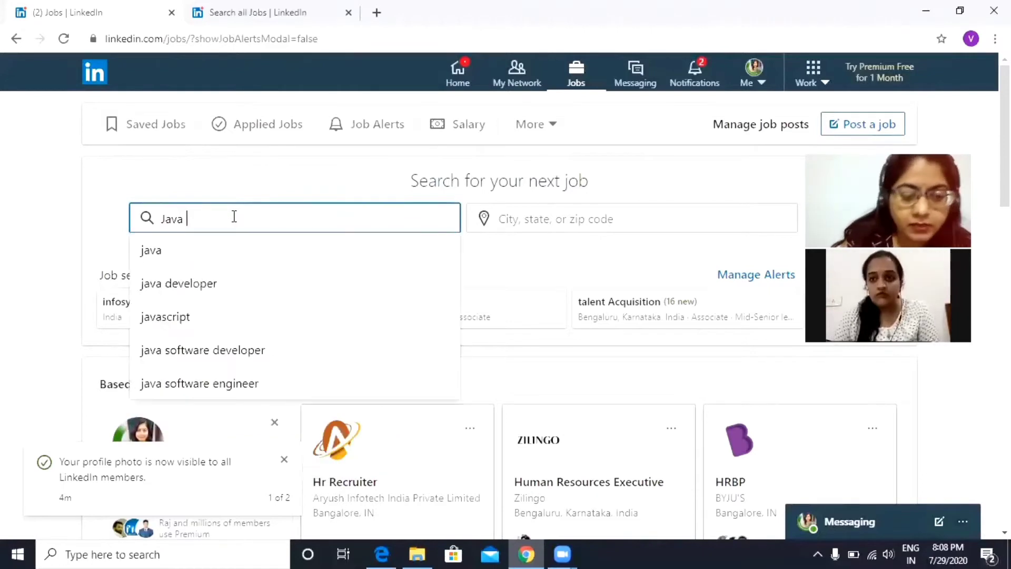
{"action": "type", "text": "developer"}
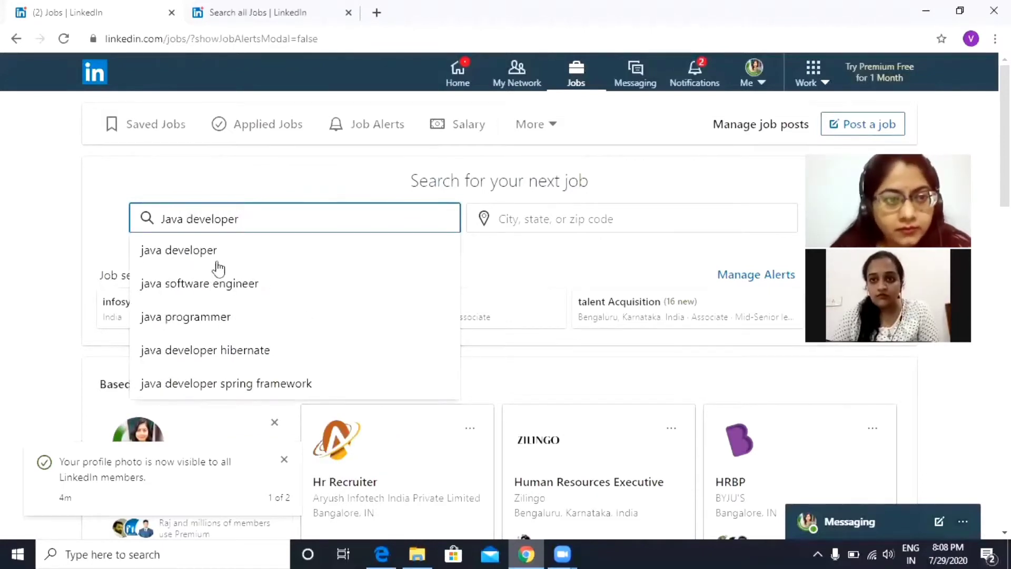
{"action": "left_click", "coordinate": [225, 261]}
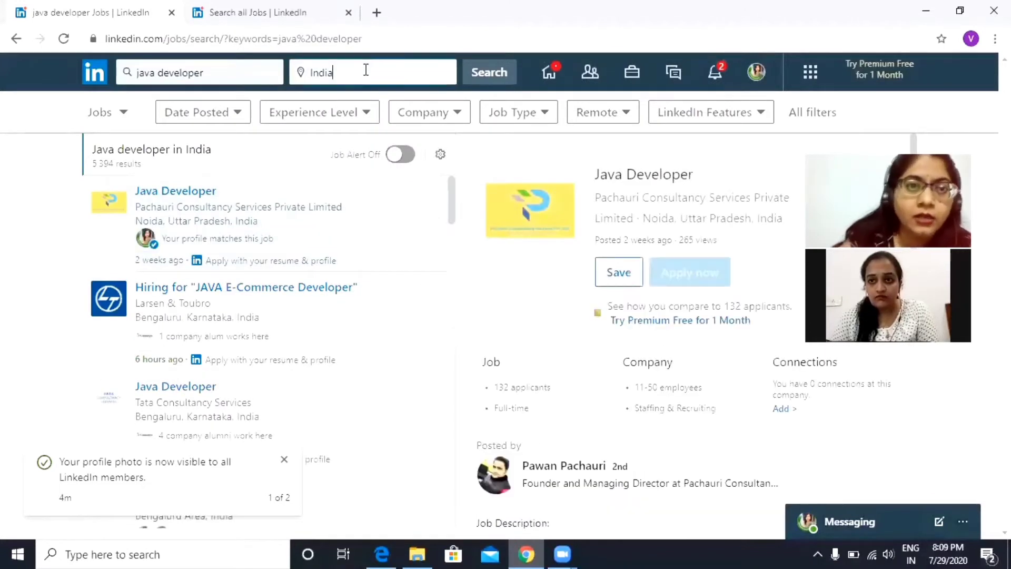
Set the location of the java developer search to Bengaluru, Karnataka, India
{"action": "left_click", "coordinate": [365, 70]}
{"action": "type", "text": "B"}
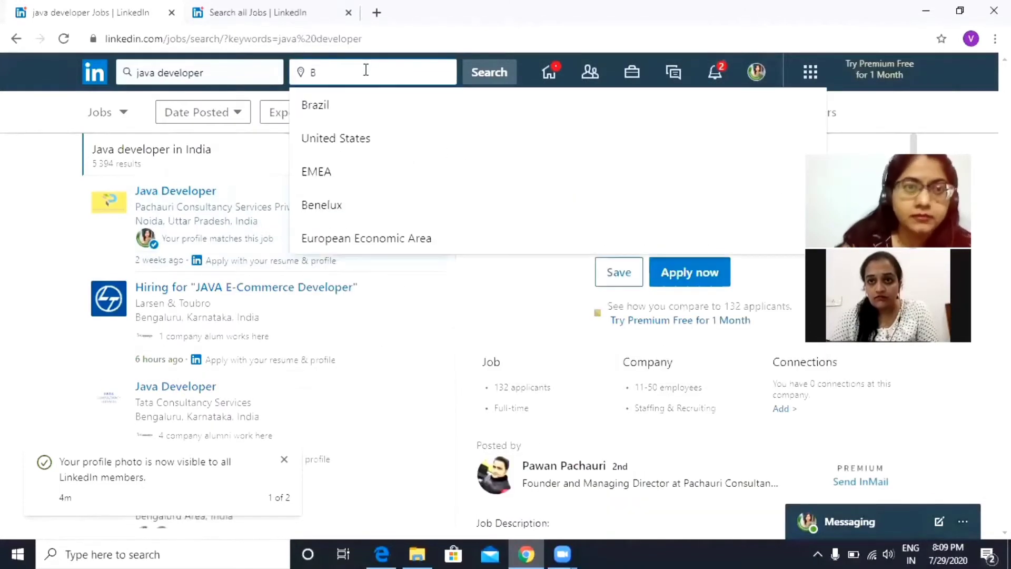
{"action": "type", "text": "ang"}
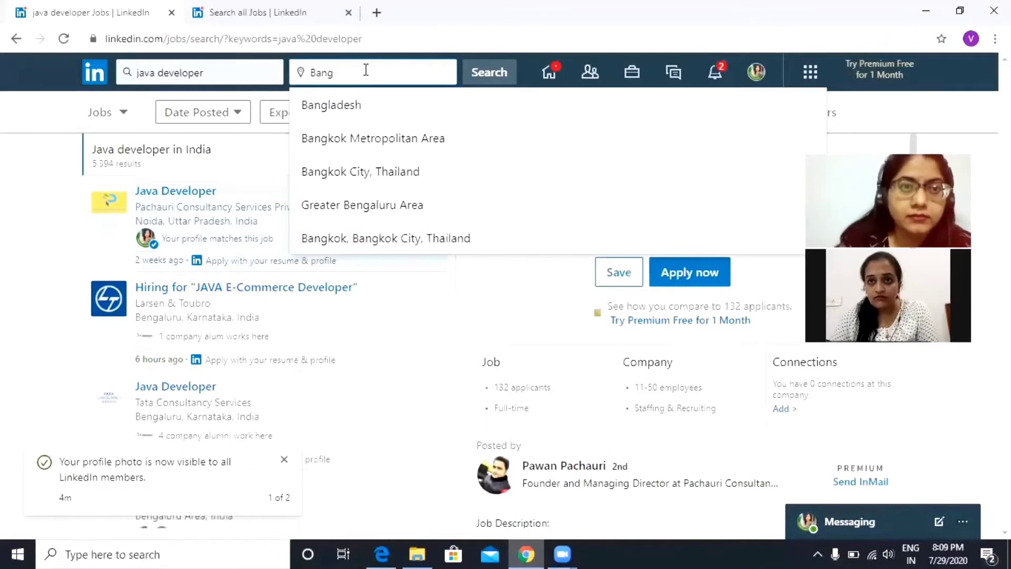
{"action": "key", "text": "BackSpace"}
{"action": "key", "text": "BackSpace"}
{"action": "key", "text": "BackSpace"}
{"action": "type", "text": "eng"}
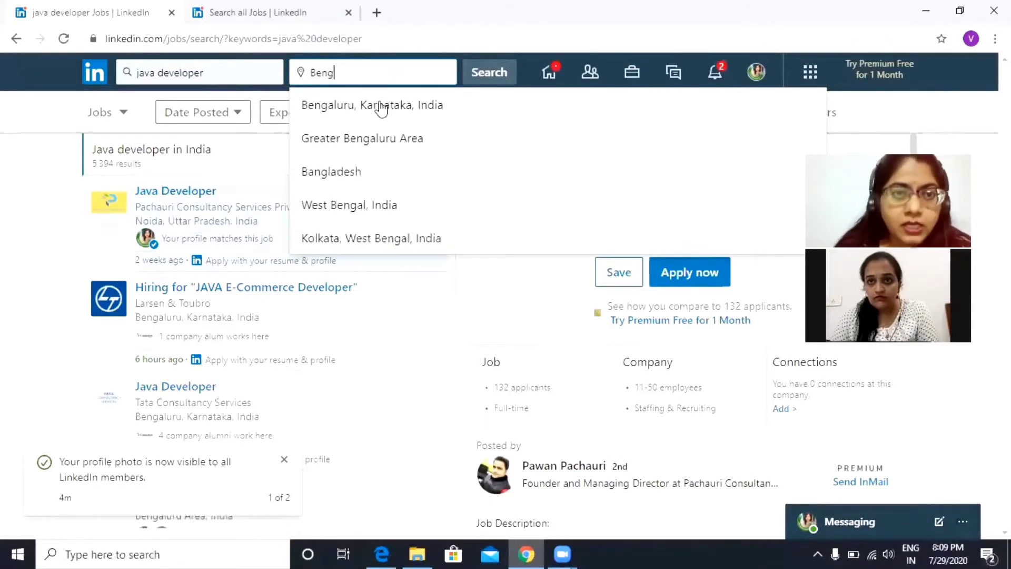
{"action": "left_click", "coordinate": [382, 110]}
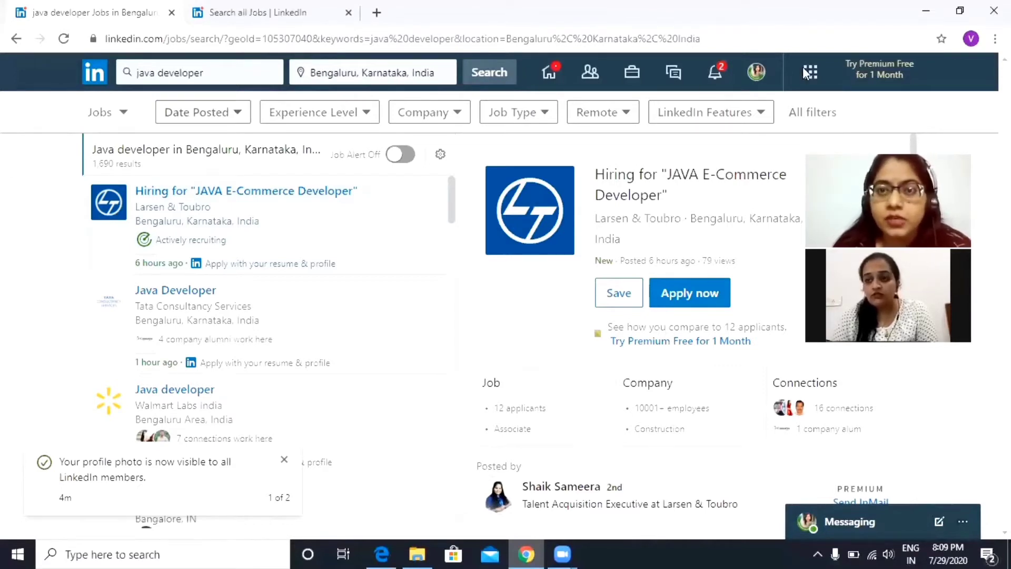
Filter the java developer results to jobs posted in the Past Week at Entry level experience
{"action": "left_click", "coordinate": [235, 113]}
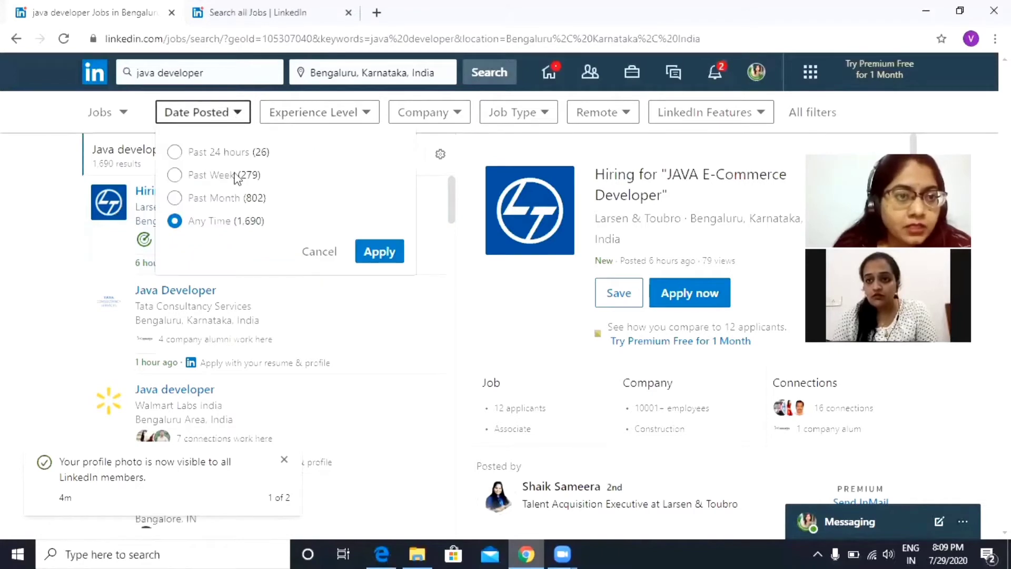
{"action": "left_click", "coordinate": [236, 180]}
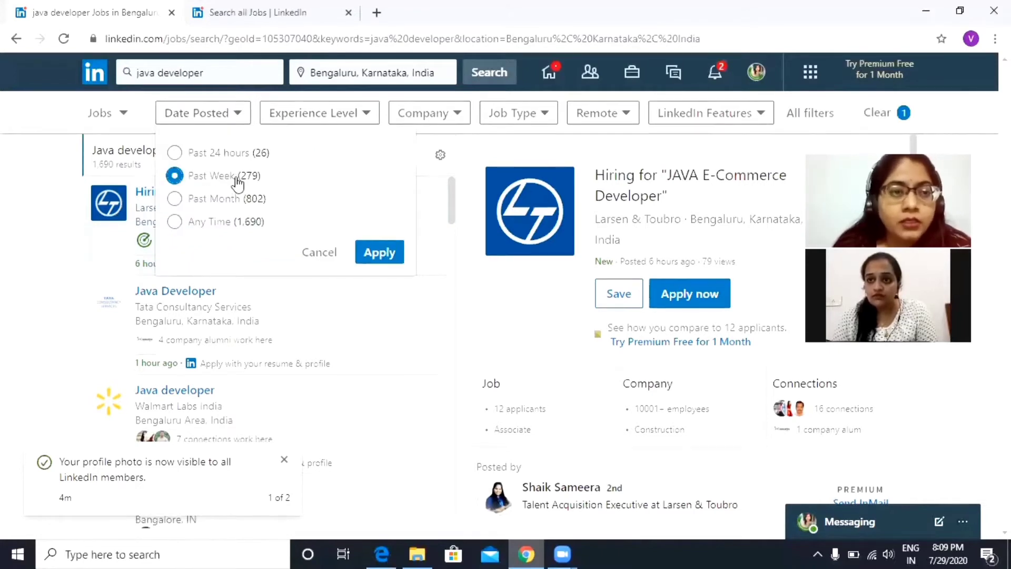
{"action": "left_click", "coordinate": [390, 251]}
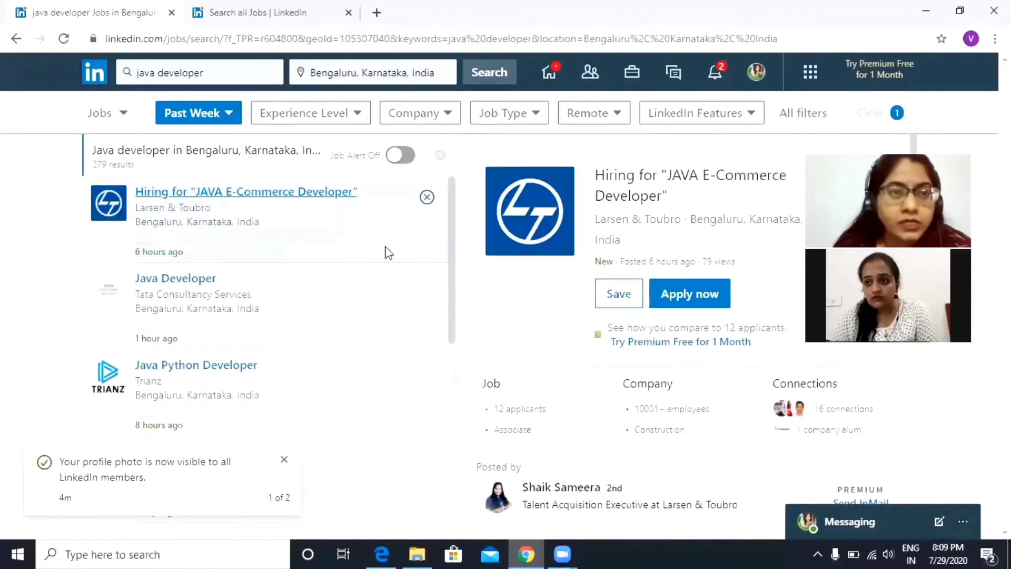
{"action": "left_click", "coordinate": [348, 119]}
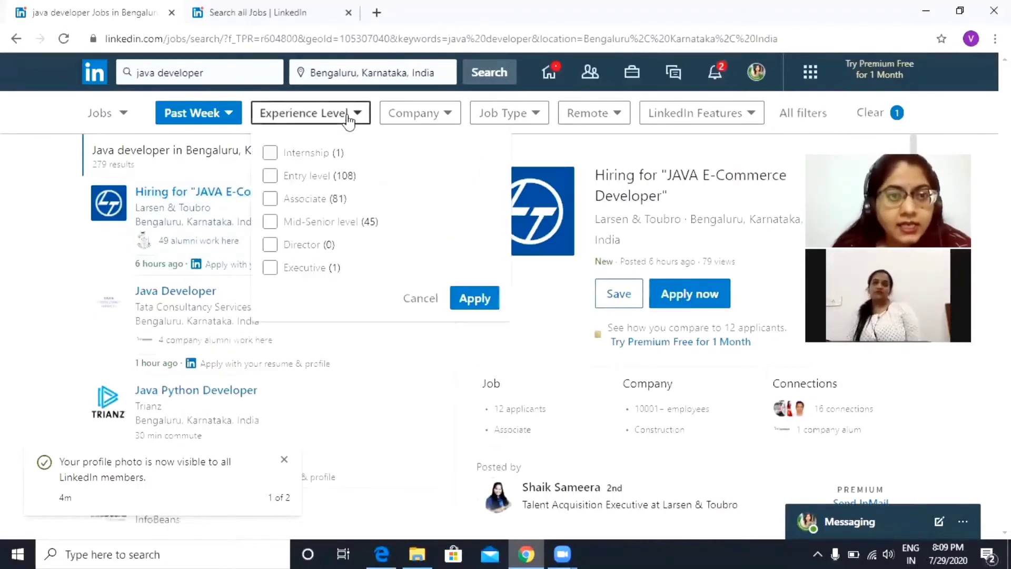
{"action": "left_click", "coordinate": [312, 178]}
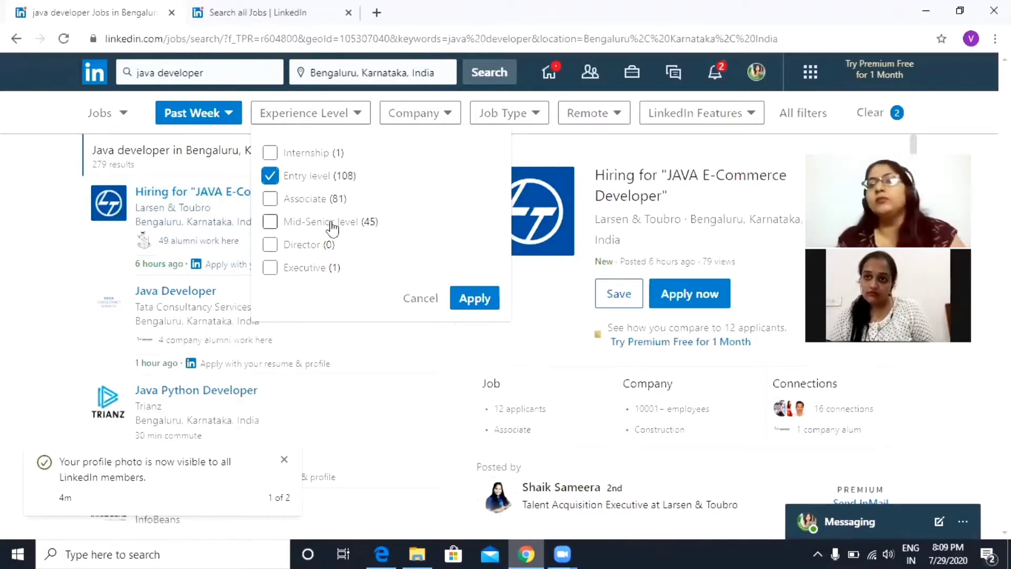
{"action": "left_click", "coordinate": [474, 298]}
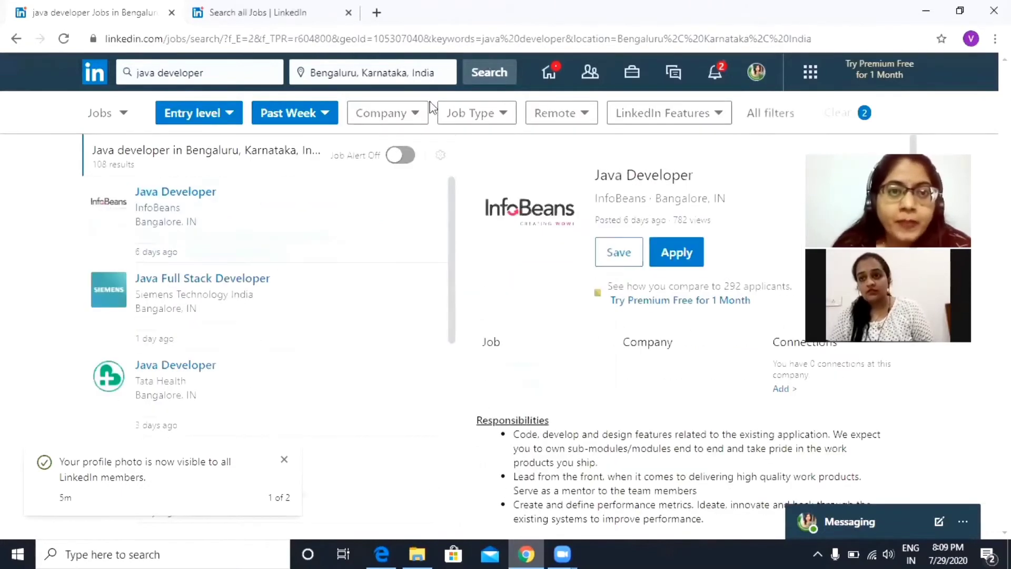
Review the options offered by the Company, Job Type and LinkedIn Features filters without applying any
{"action": "left_click", "coordinate": [420, 113]}
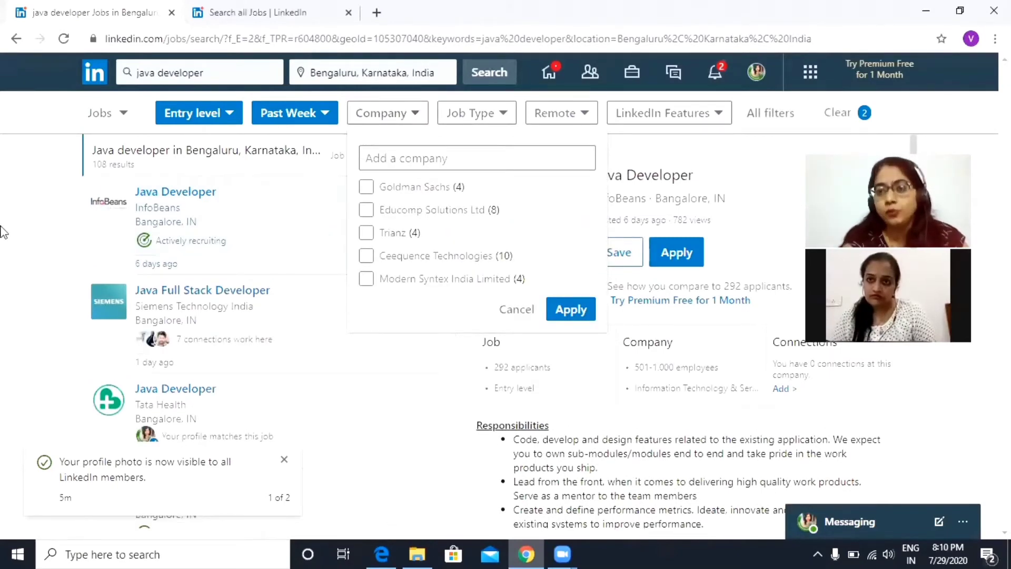
{"action": "left_click", "coordinate": [505, 119]}
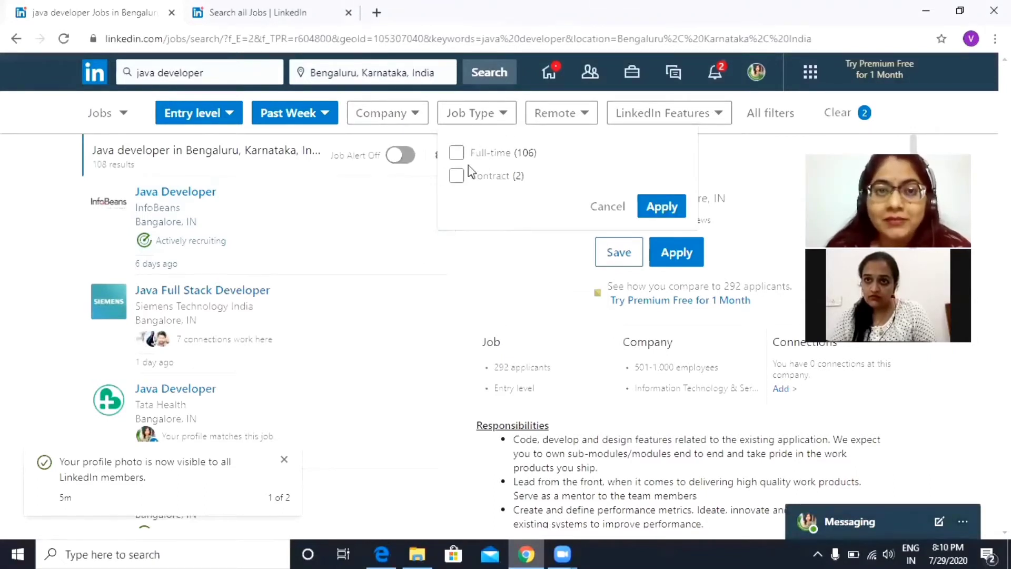
{"action": "left_click", "coordinate": [665, 206]}
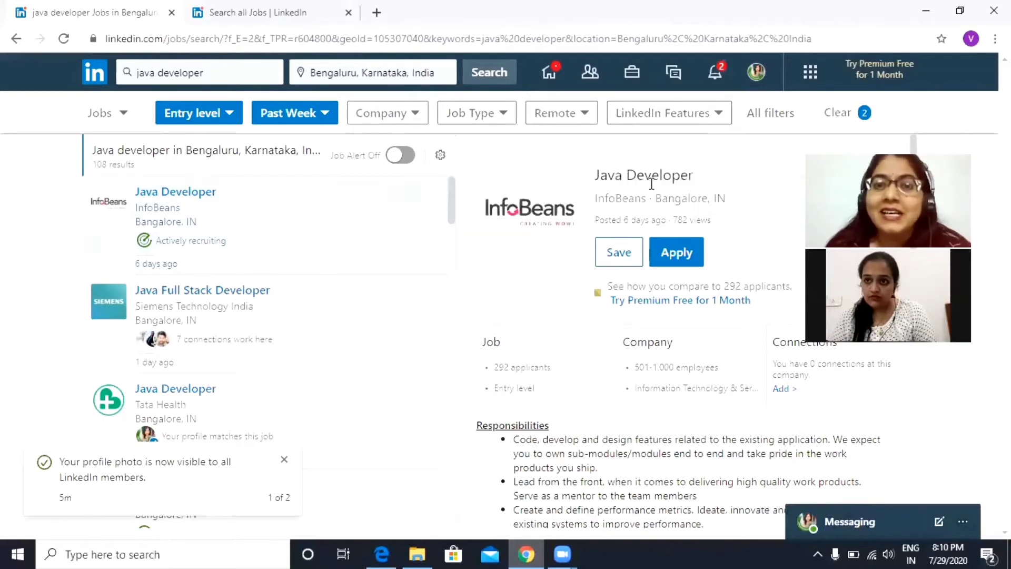
{"action": "left_click", "coordinate": [683, 121]}
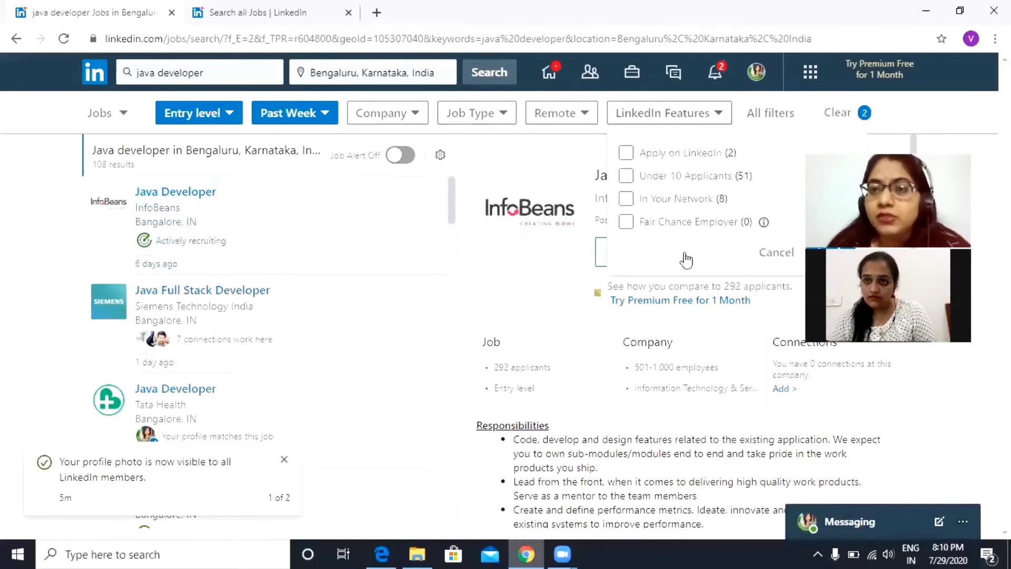
{"action": "left_click", "coordinate": [979, 126]}
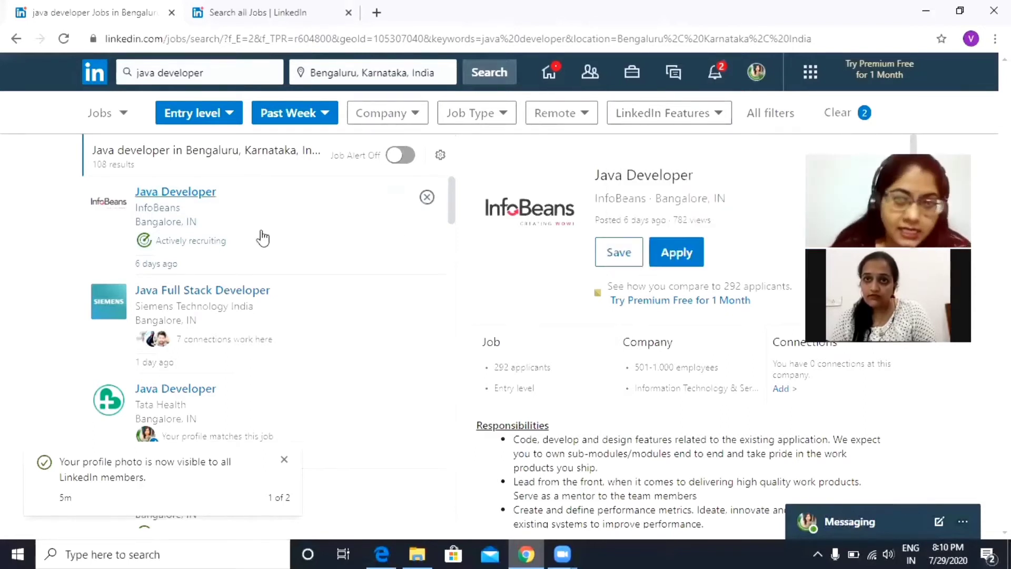
Open the external application page for the InfoBeans Java Developer job and return to the search results
{"action": "left_click", "coordinate": [676, 254]}
{"action": "left_click", "coordinate": [98, 7]}
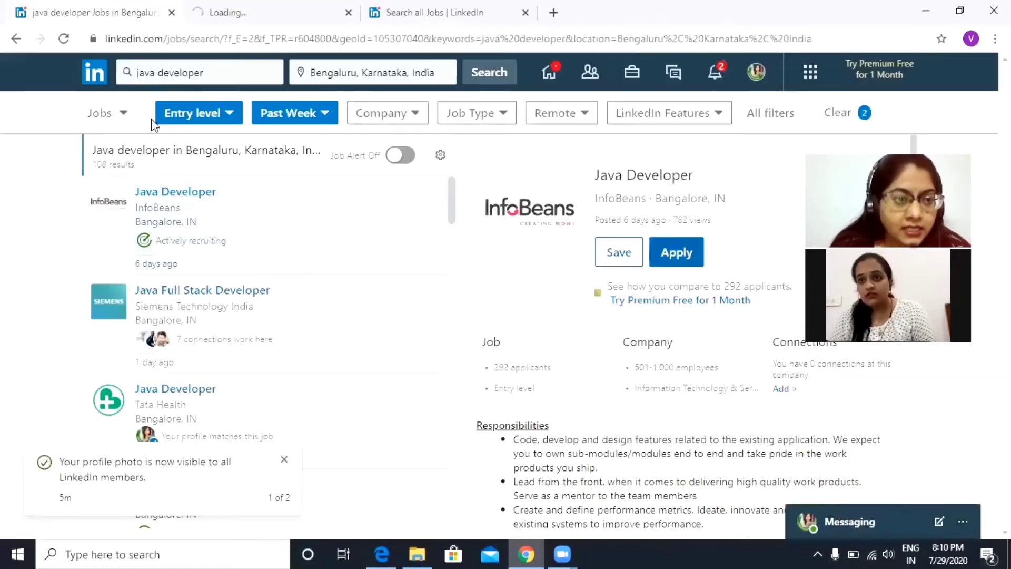
Restrict the results to jobs that accept applications through the Apply on LinkedIn feature
{"action": "left_click", "coordinate": [690, 113]}
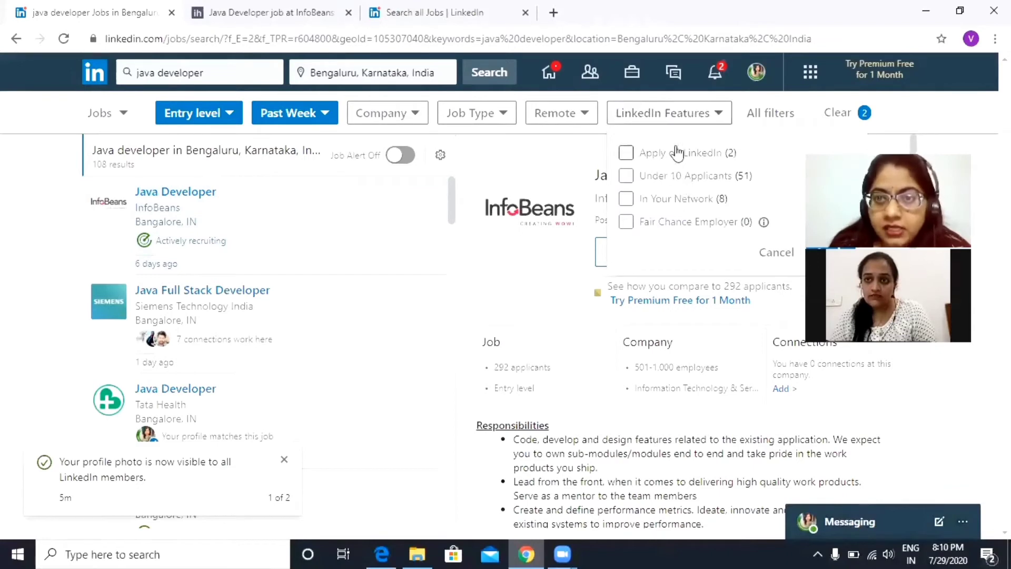
{"action": "left_click", "coordinate": [675, 157]}
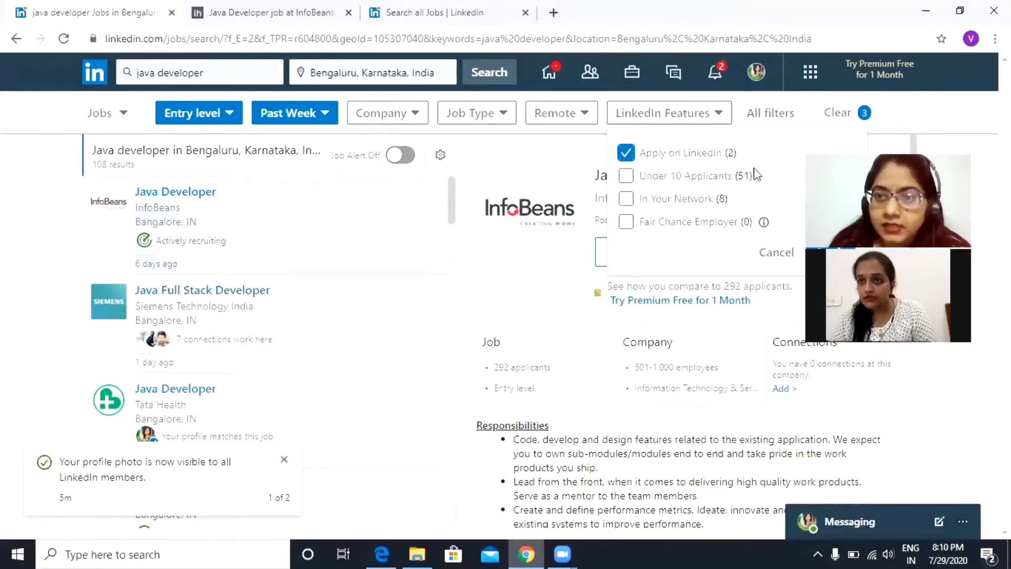
{"action": "left_click", "coordinate": [268, 271]}
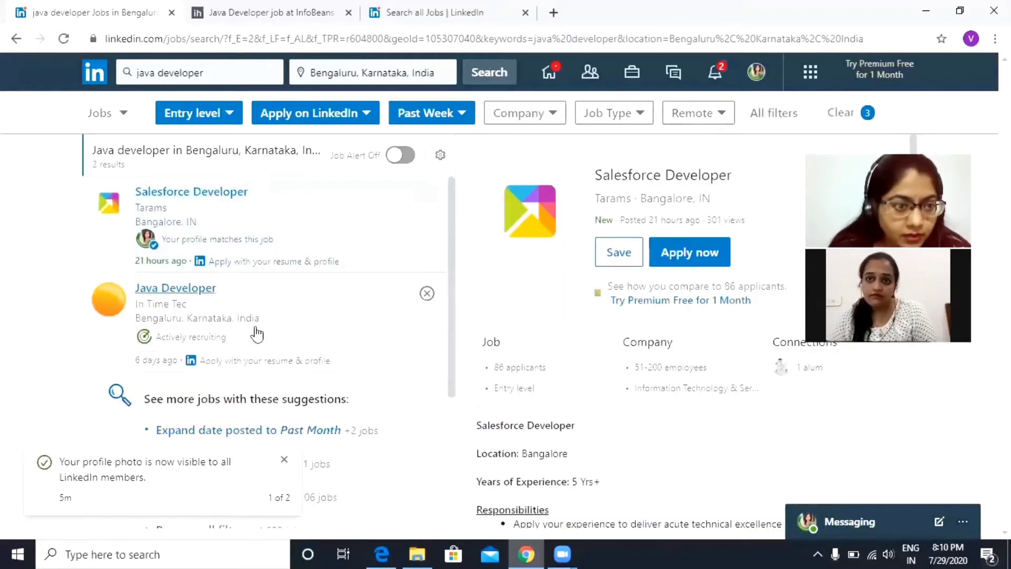
Open the application form for the In Time Tec Java Developer job, review its contact info and resume sections, and close it without submitting
{"action": "left_click", "coordinate": [257, 332]}
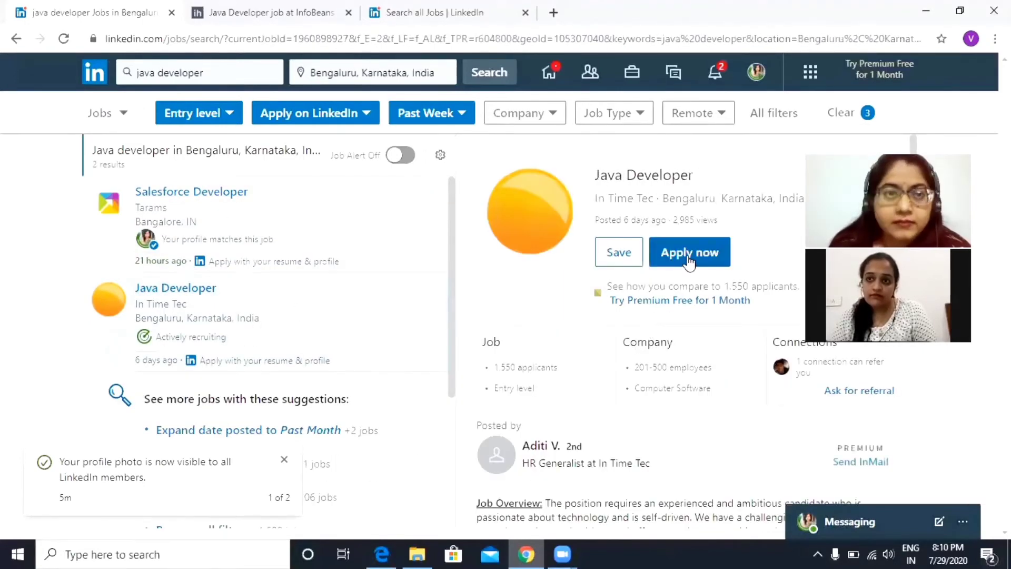
{"action": "left_click", "coordinate": [689, 258]}
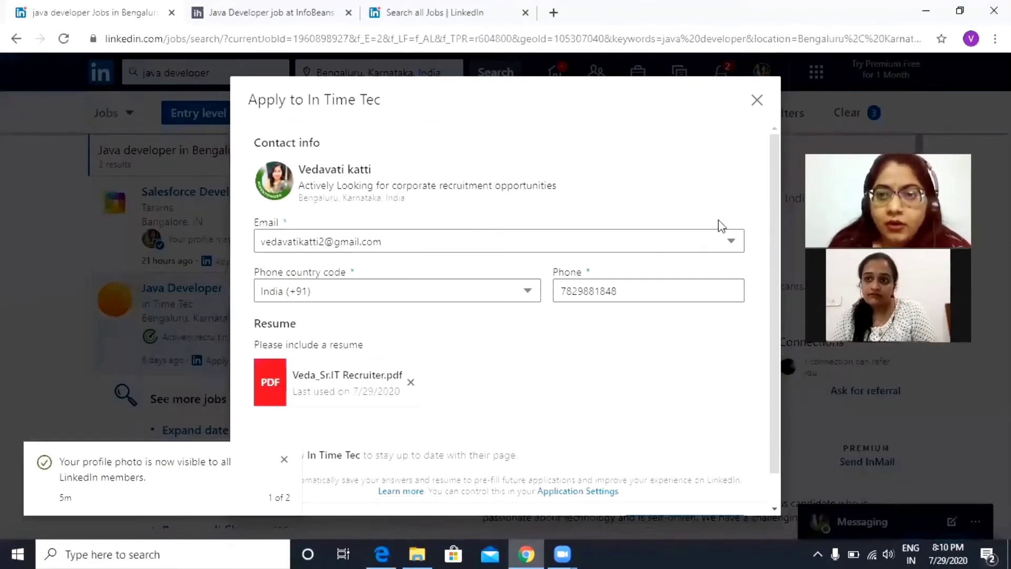
{"action": "scroll", "coordinate": [752, 220], "scroll_direction": "down", "scroll_amount": 1}
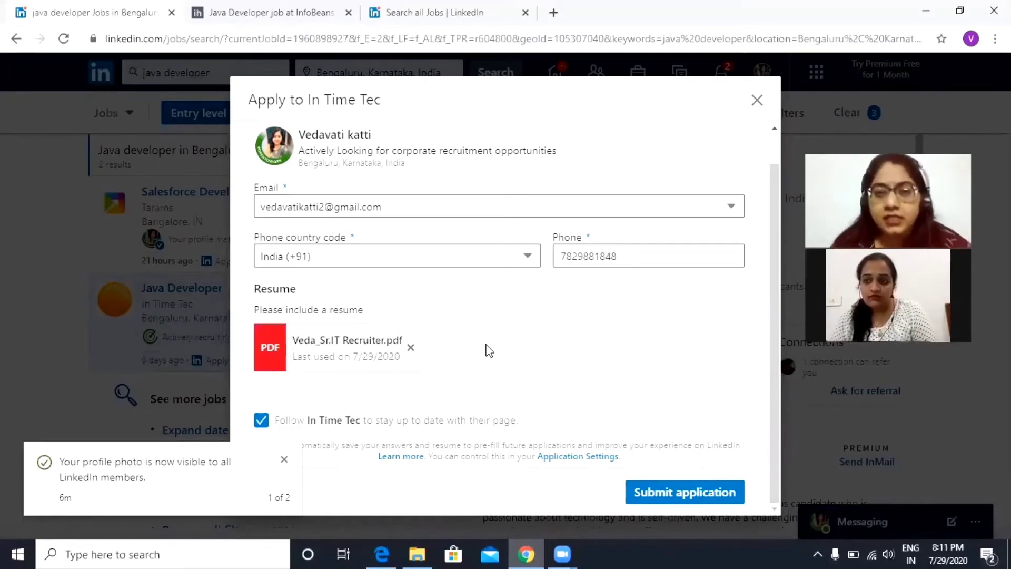
{"action": "left_click", "coordinate": [757, 100]}
{"action": "left_click", "coordinate": [588, 318]}
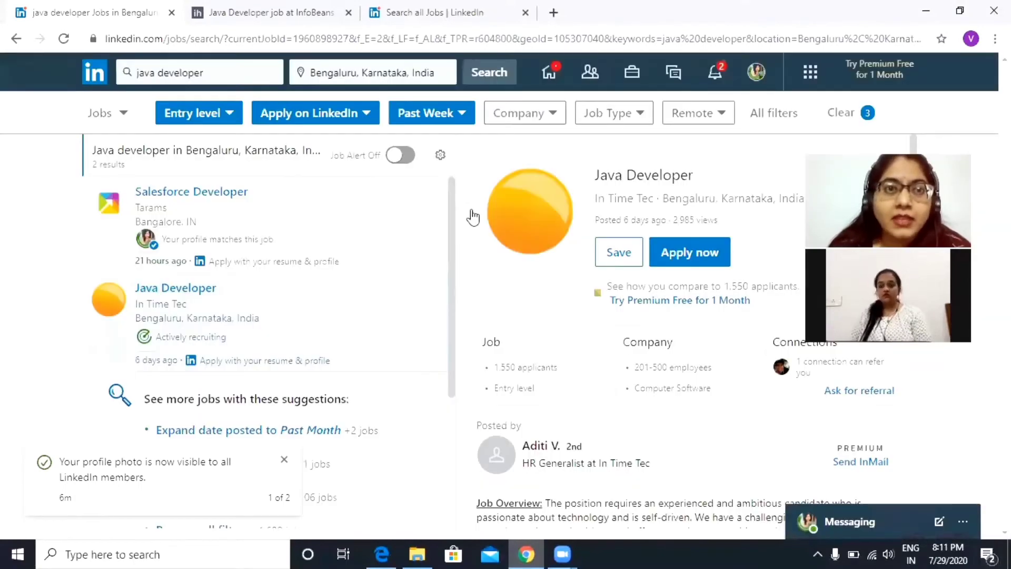
Close the InfoBeans job page and the spare Search all Jobs page
{"action": "left_click", "coordinate": [348, 13]}
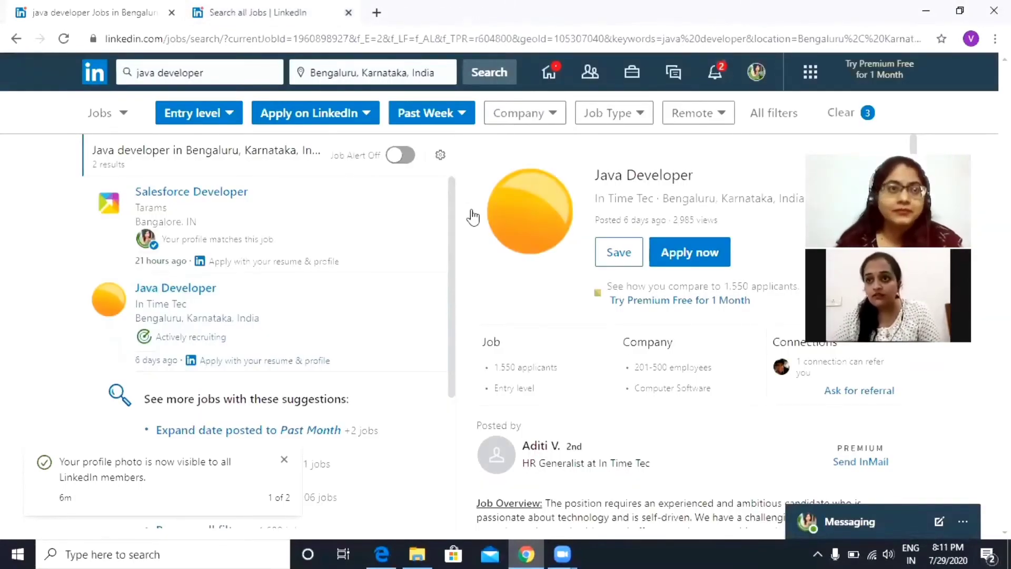
{"action": "left_click", "coordinate": [348, 13]}
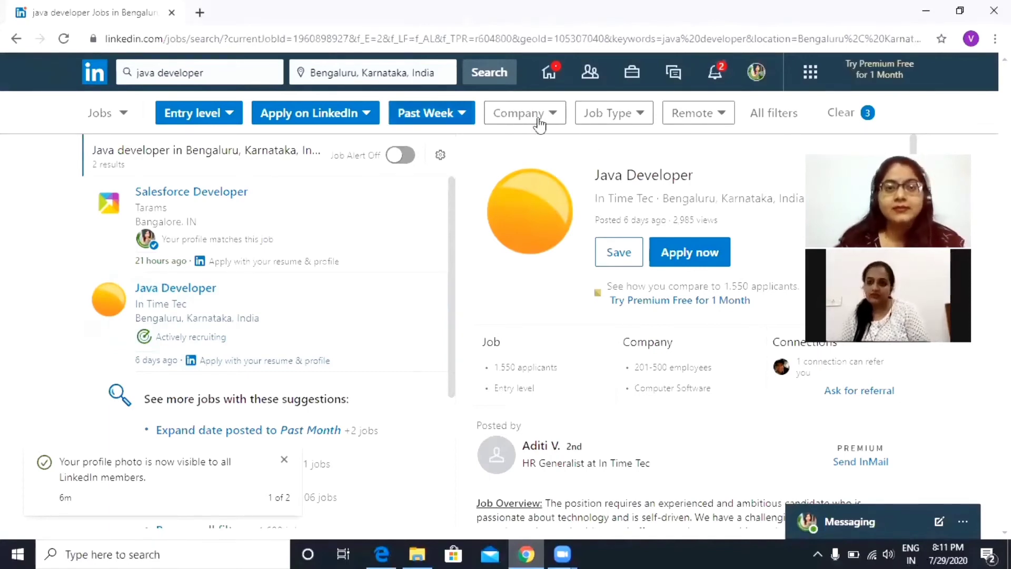
Return to the Jobs page through the home feed and reopen the recent Bengaluru java developer search with Entry level and Easy Apply
{"action": "left_click", "coordinate": [551, 74]}
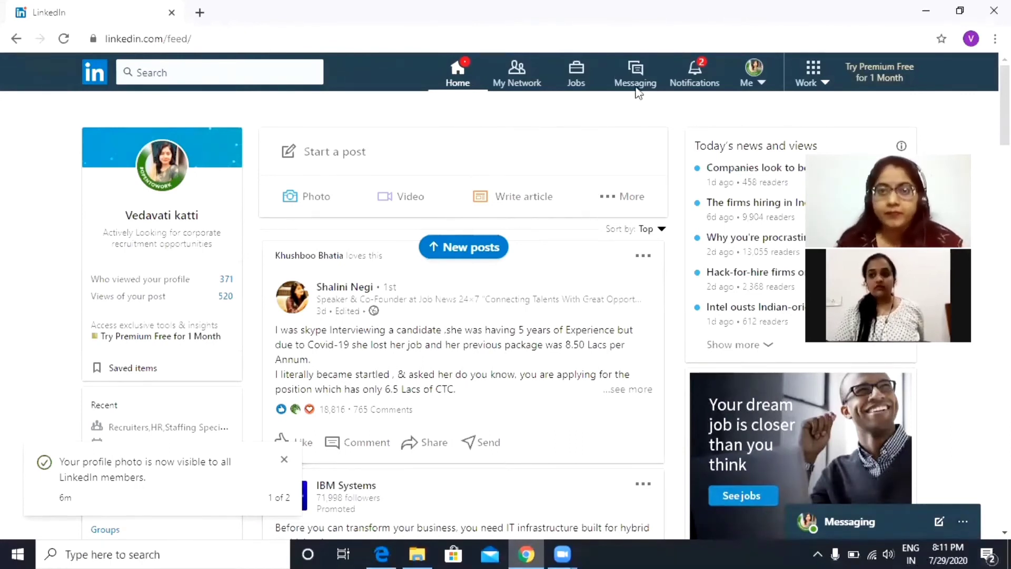
{"action": "left_click", "coordinate": [577, 84]}
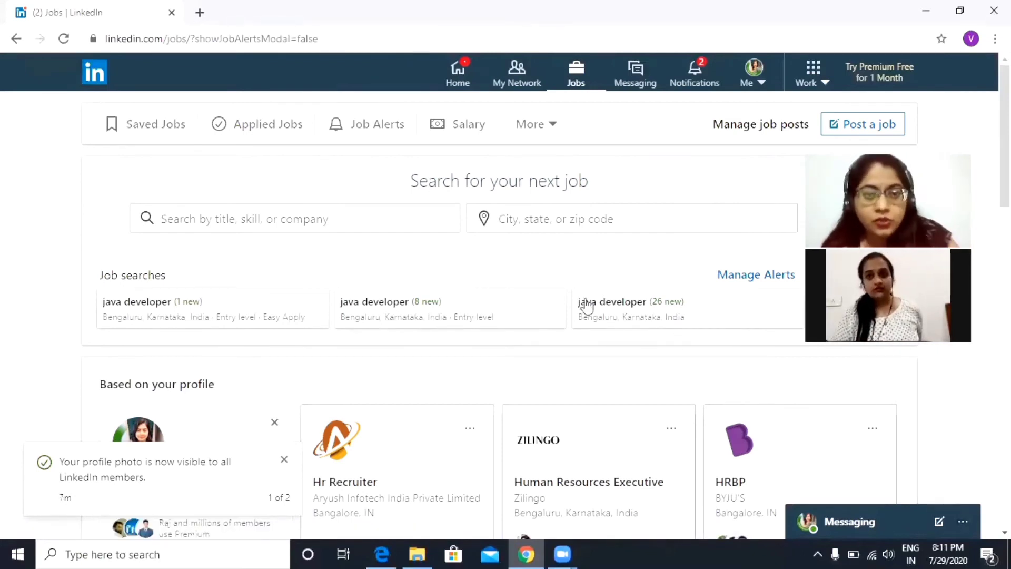
{"action": "left_click", "coordinate": [195, 305]}
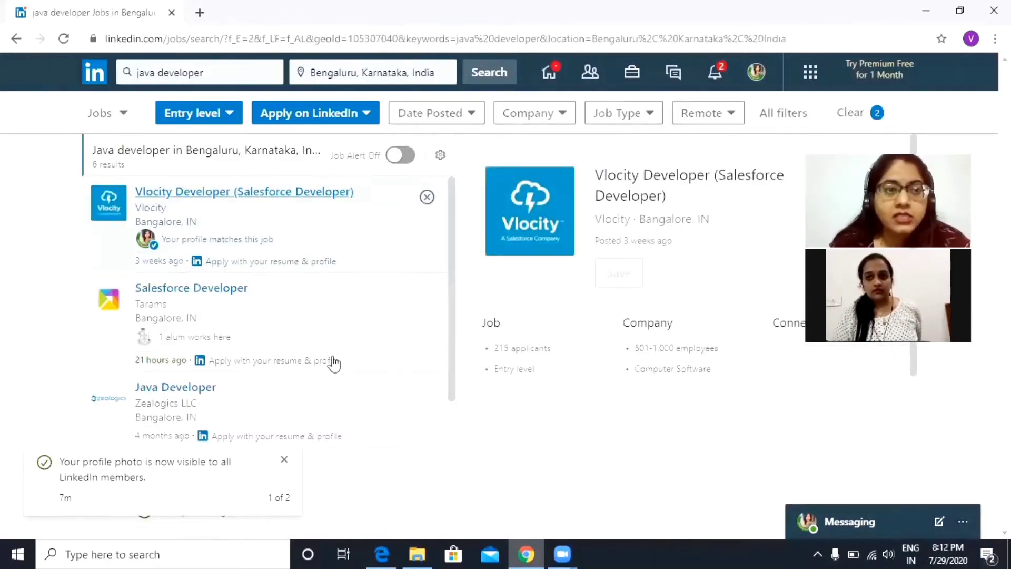